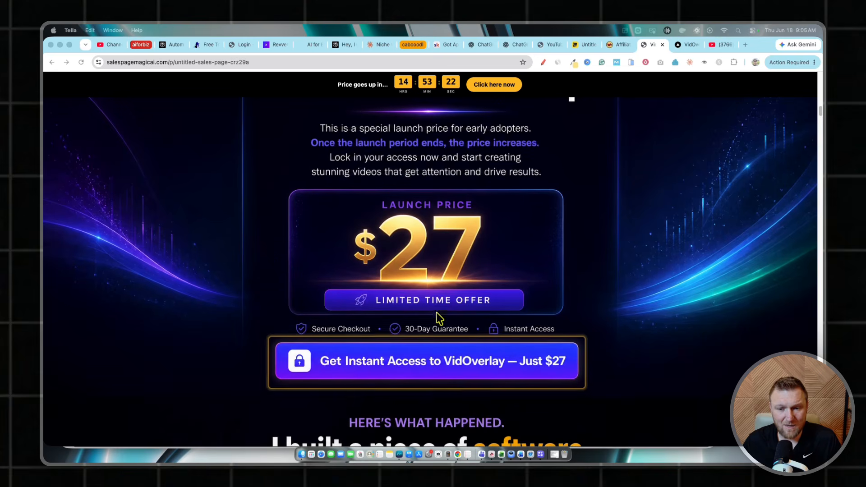
Examine the launch pricing section of the VidOverlay sales page and return to its headline
scroll(313, 315, "up", 2)
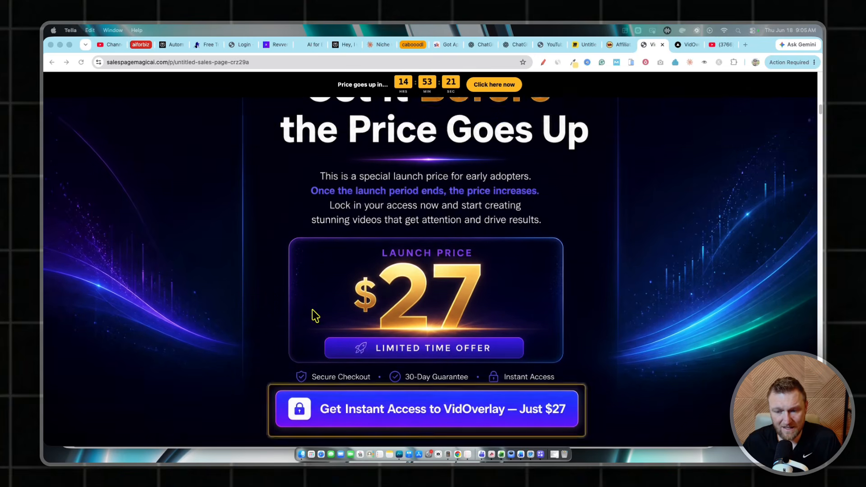
scroll(206, 293, "down", 1)
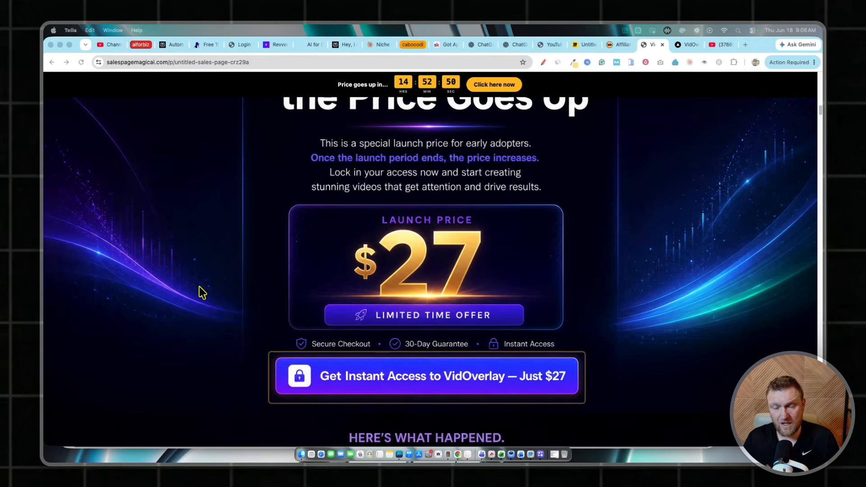
scroll(263, 293, "up", 10)
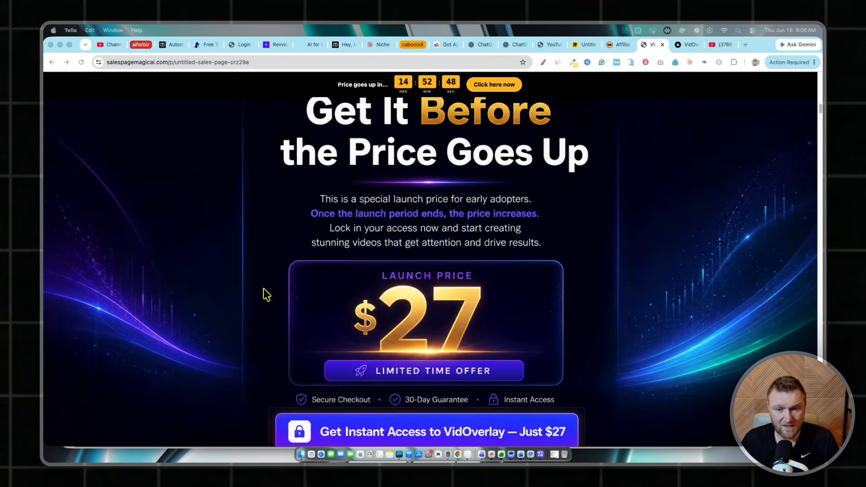
scroll(265, 293, "up", 15)
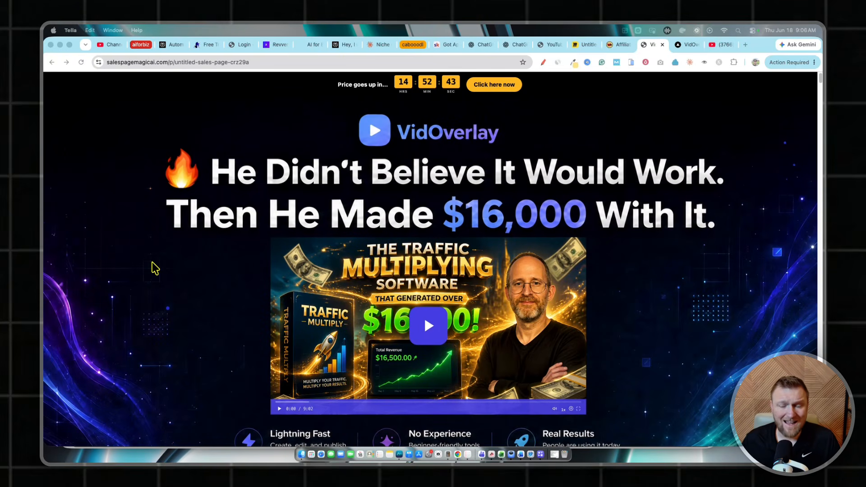
Read through the VidOverlay sales page, covering the affiliate story, the problem it solves, the three steps and the built-in features
scroll(233, 250, "down", 10)
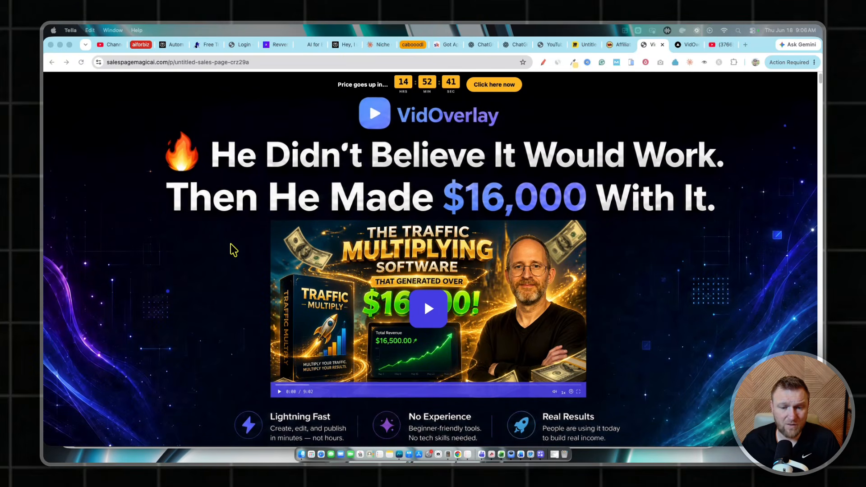
scroll(233, 249, "down", 20)
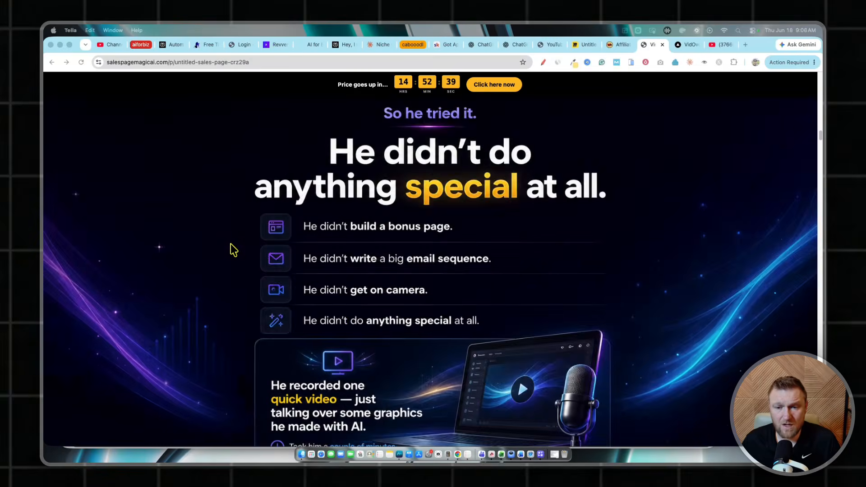
scroll(231, 248, "down", 10)
scroll(230, 247, "up", 8)
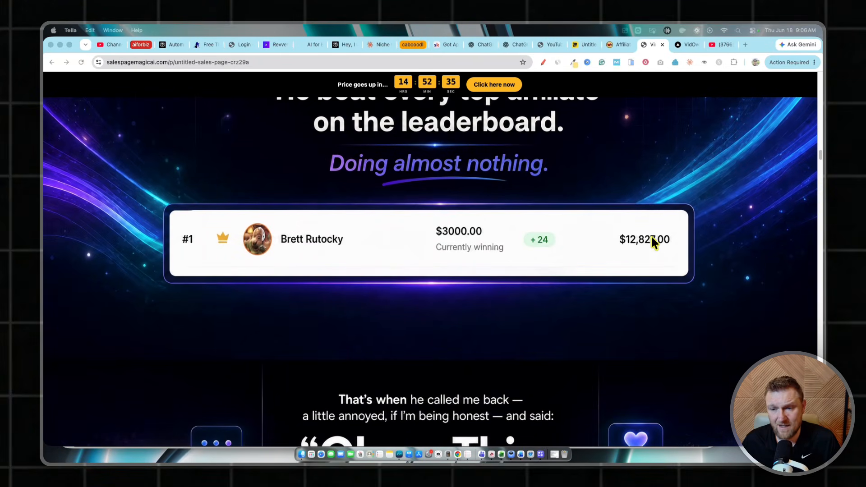
scroll(515, 280, "down", 6)
scroll(573, 313, "down", 15)
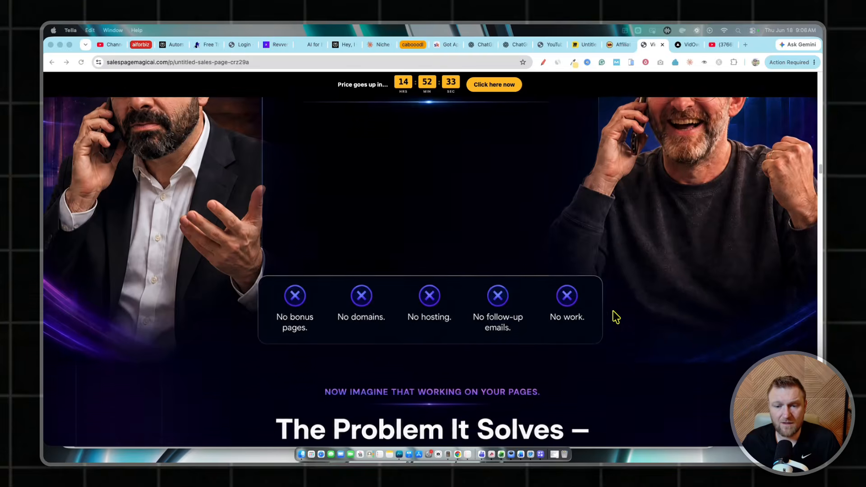
scroll(616, 317, "down", 15)
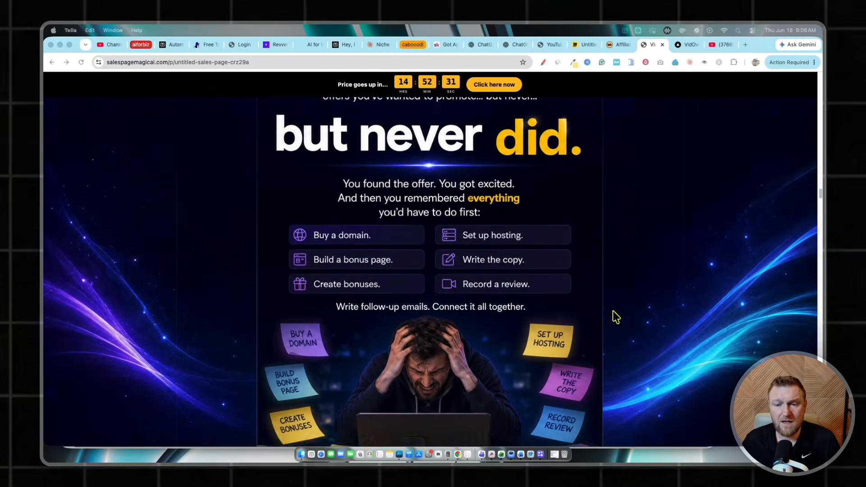
scroll(616, 316, "down", 15)
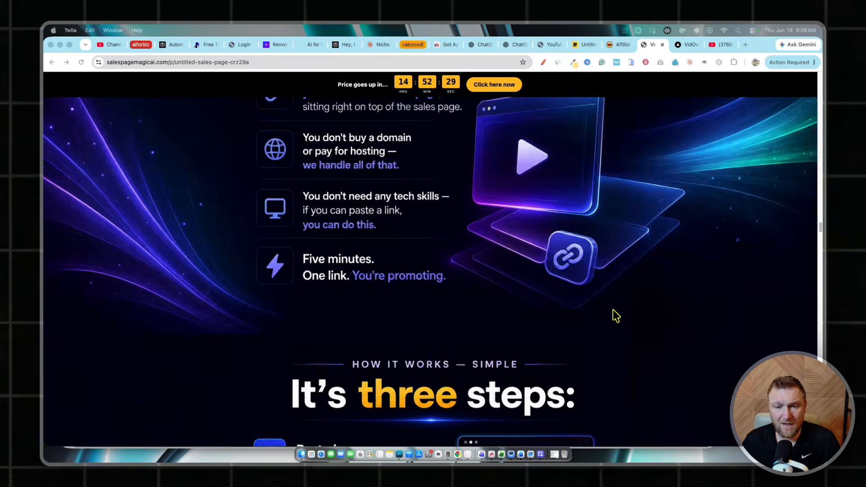
scroll(617, 313, "down", 15)
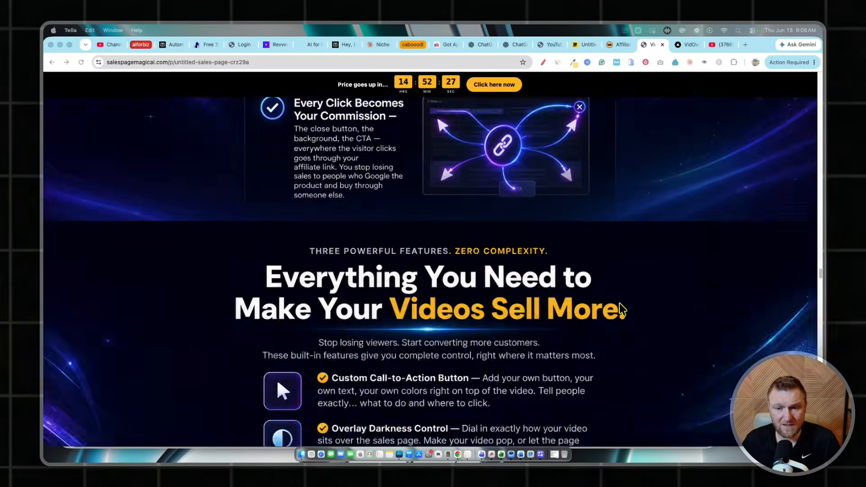
scroll(622, 310, "up", 15)
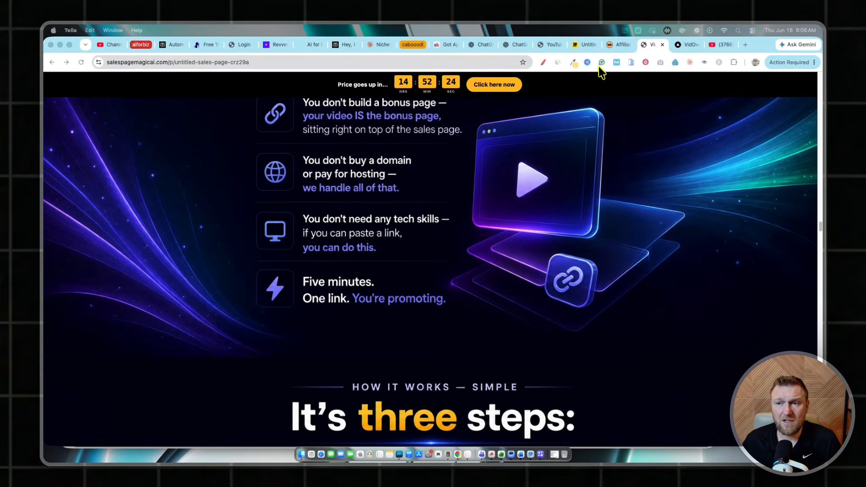
Switch to the VidOverlay dashboard and look over the Getting Started and VidOverlay Pro Tutorial videos on the tutorials page
left_click(681, 43)
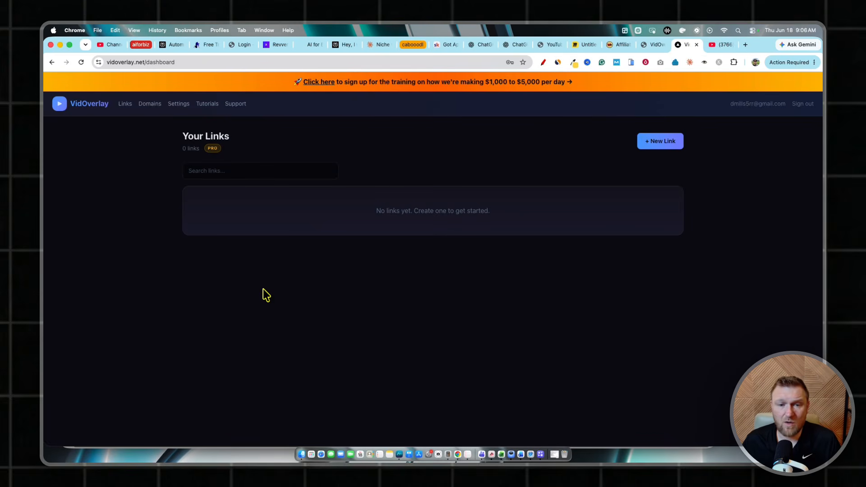
left_click(235, 104)
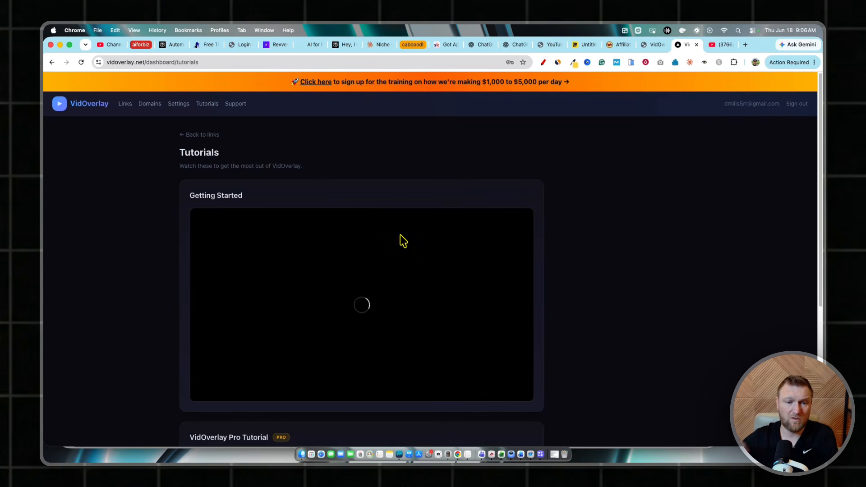
scroll(131, 313, "down", 1)
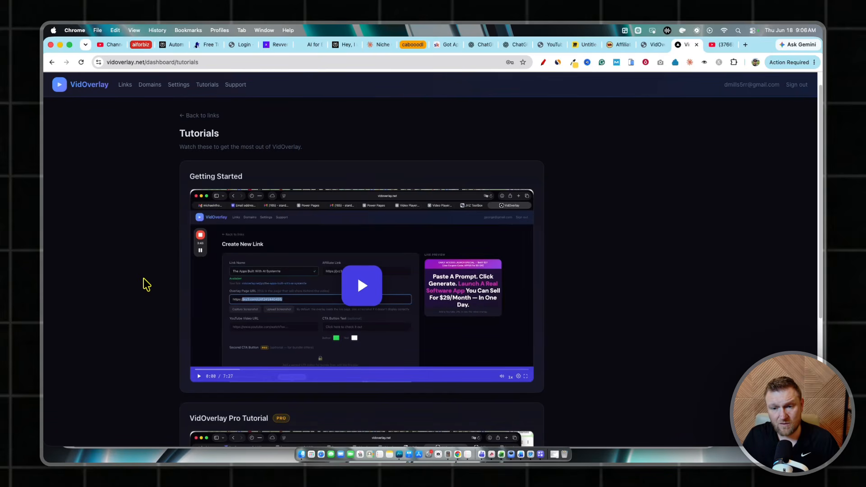
scroll(147, 284, "down", 10)
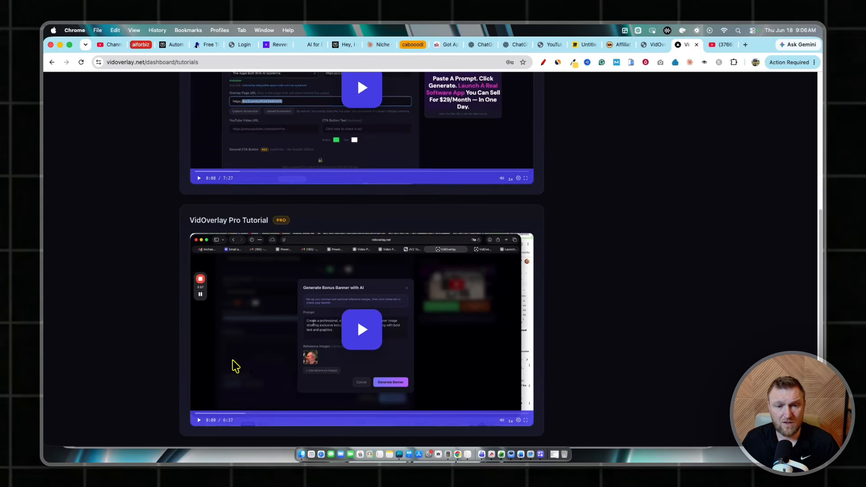
scroll(235, 367, "up", 10)
Open the VidOverlay settings and read the list of features included in the current plan
left_click(180, 104)
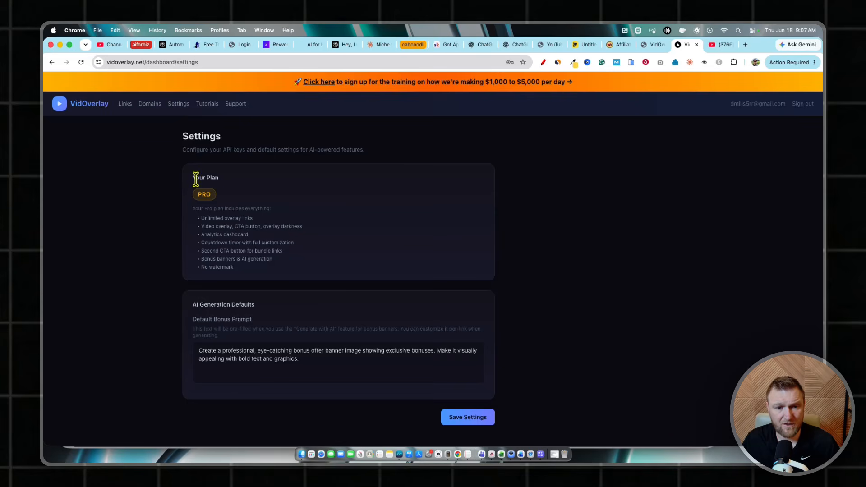
left_click_drag(193, 174, 276, 280)
left_click(294, 247)
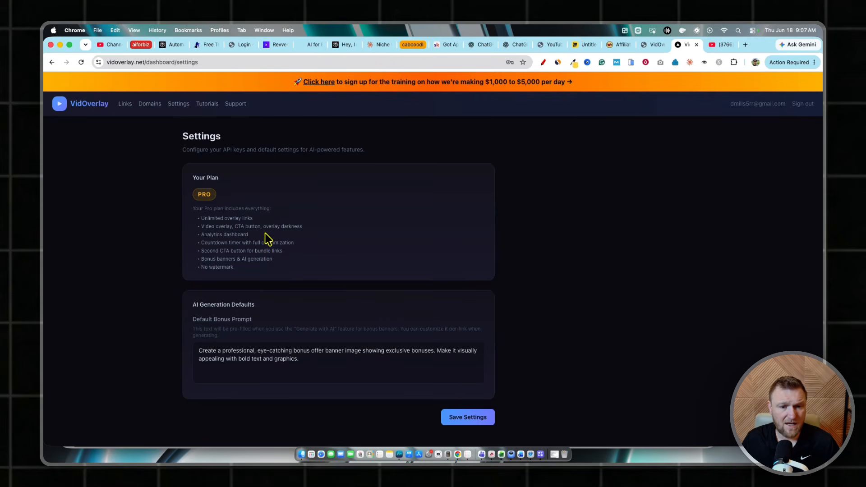
left_click_drag(255, 235, 203, 217)
left_click(266, 216)
left_click(283, 221)
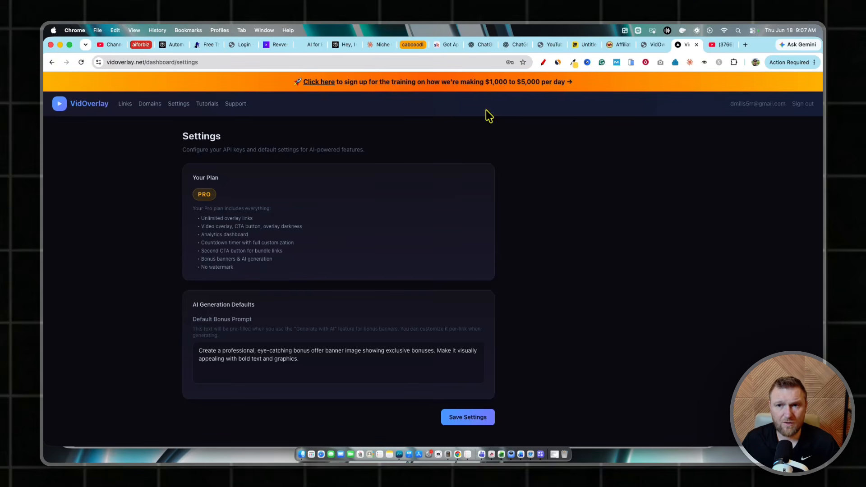
Go back to the VidOverlay sales page and review its offer and launch pricing sections
left_click(645, 45)
scroll(478, 299, "down", 15)
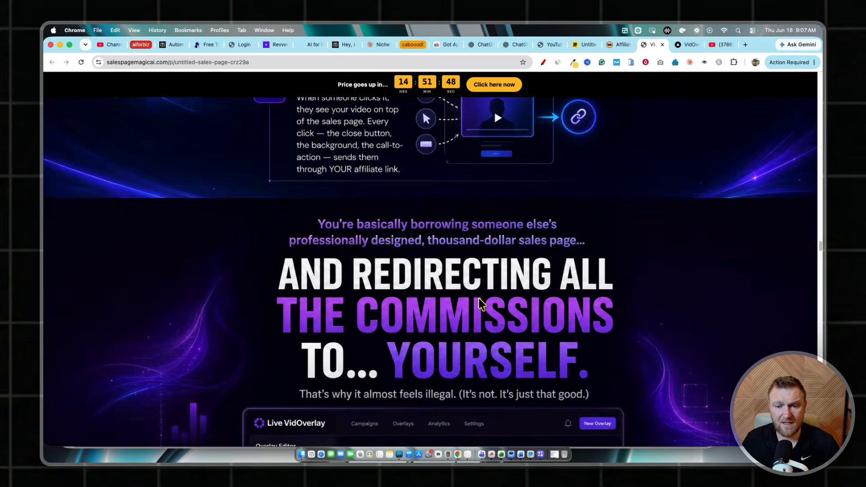
scroll(628, 253, "up", 3)
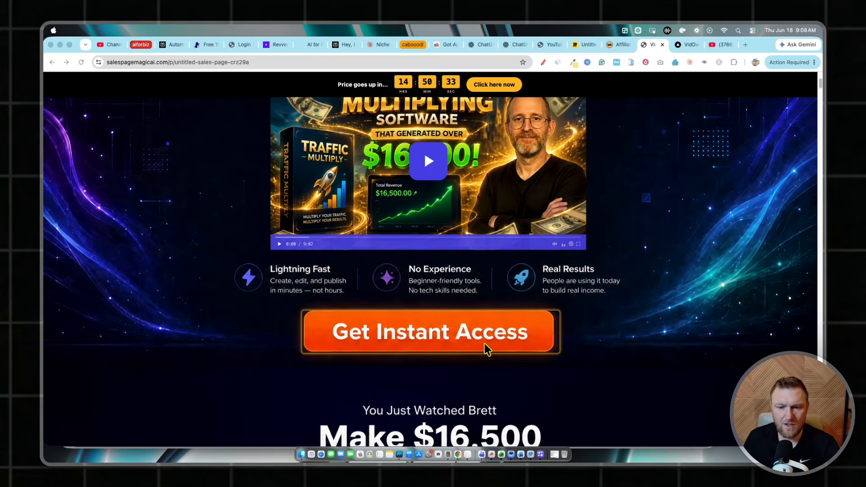
scroll(512, 400, "down", 8)
scroll(518, 402, "down", 4)
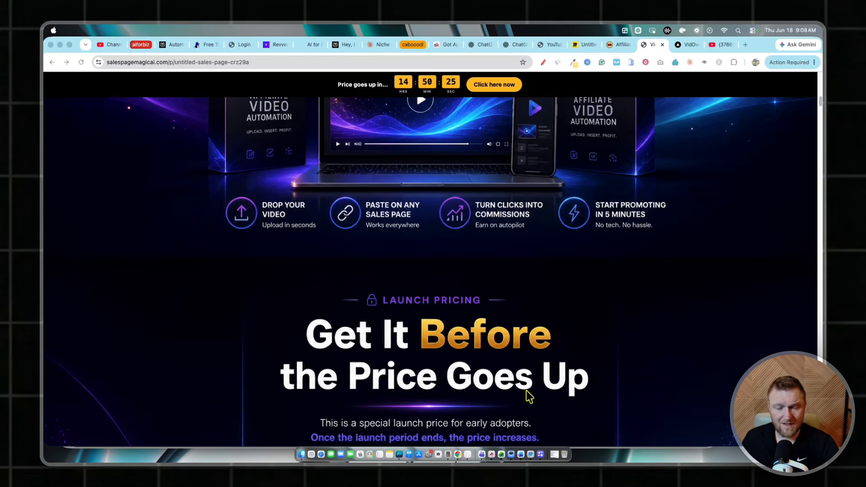
scroll(529, 397, "up", 15)
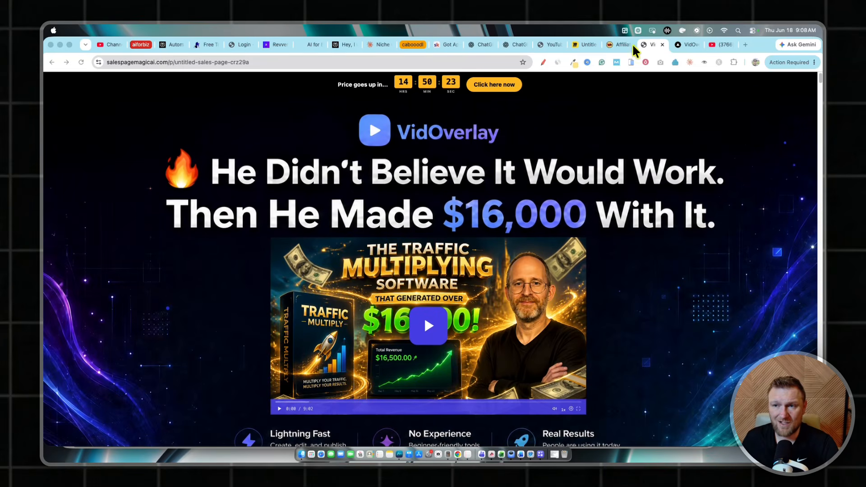
Return to the dashboard settings and go through the Pro plan features individually, highlighting unlimited overlay links, no watermark and the remaining items
left_click(681, 44)
left_click_drag(235, 268, 191, 236)
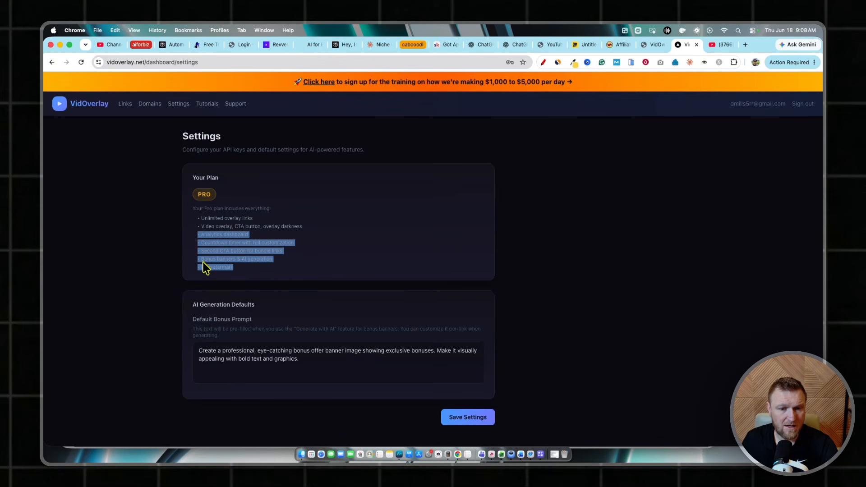
left_click(237, 269)
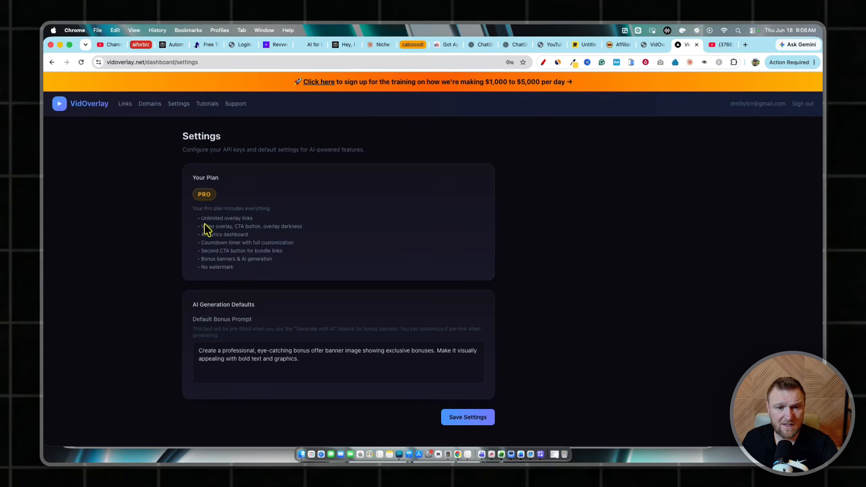
left_click_drag(255, 219, 183, 219)
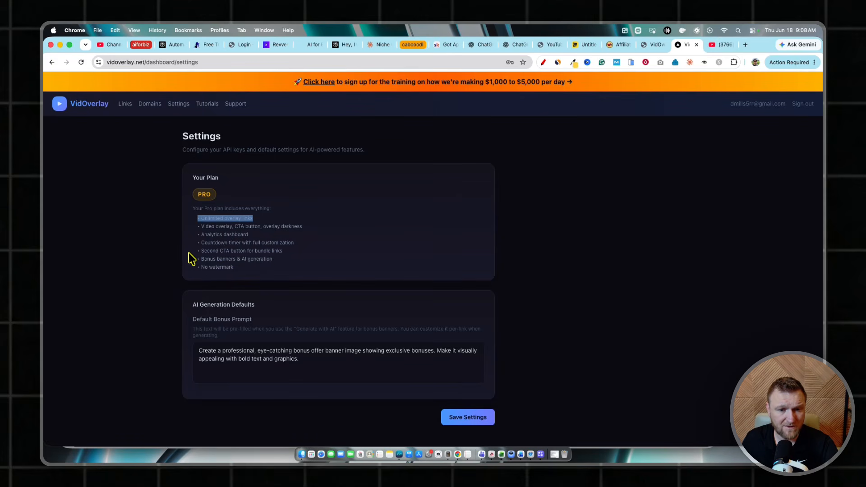
left_click_drag(242, 269, 190, 269)
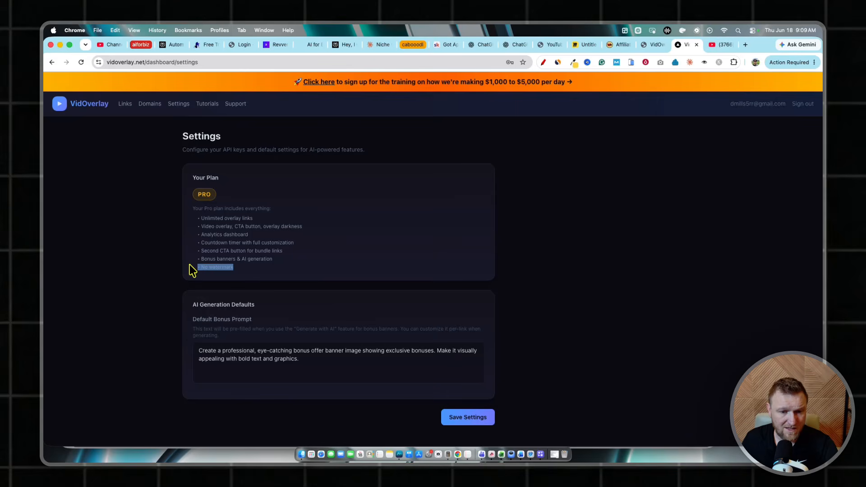
left_click(307, 250)
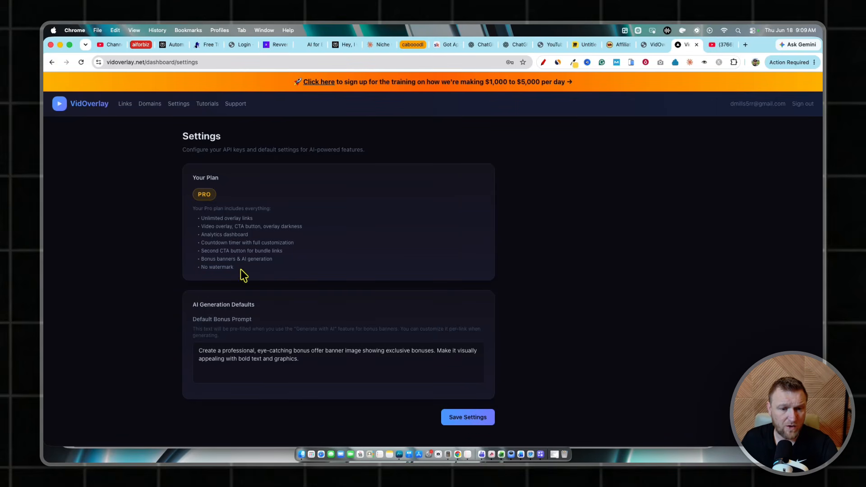
left_click_drag(242, 270, 186, 270)
left_click_drag(254, 219, 196, 214)
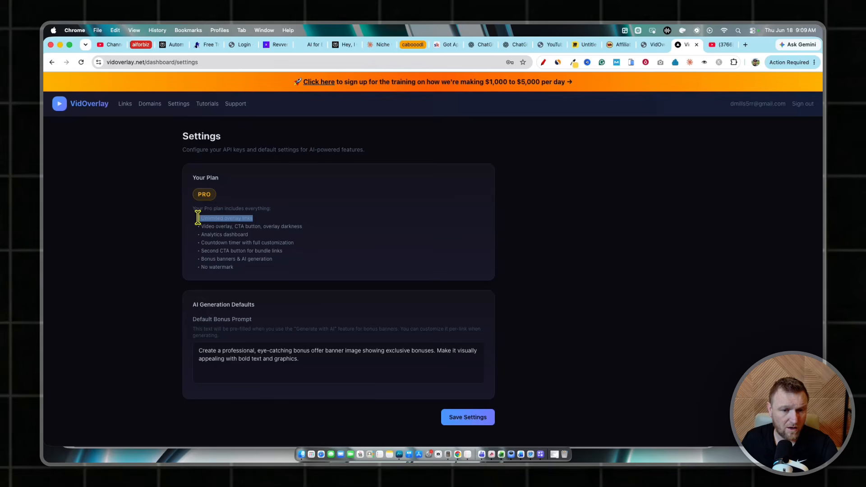
left_click(301, 216)
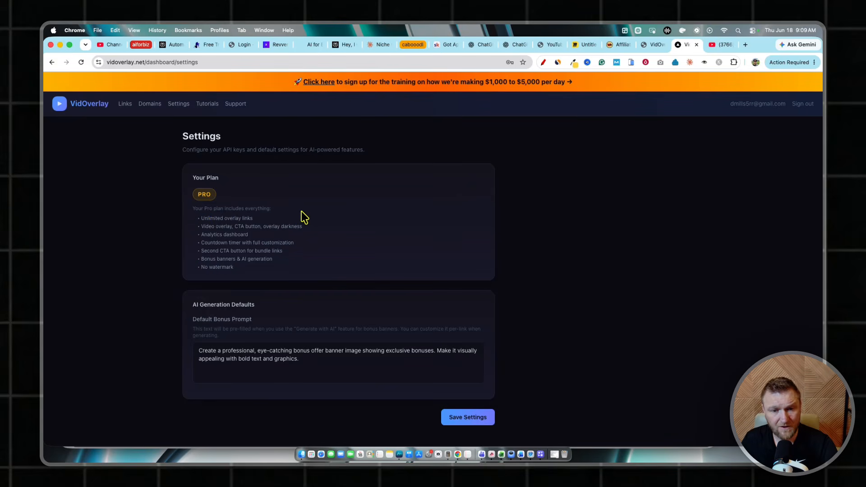
left_click_drag(201, 227, 284, 278)
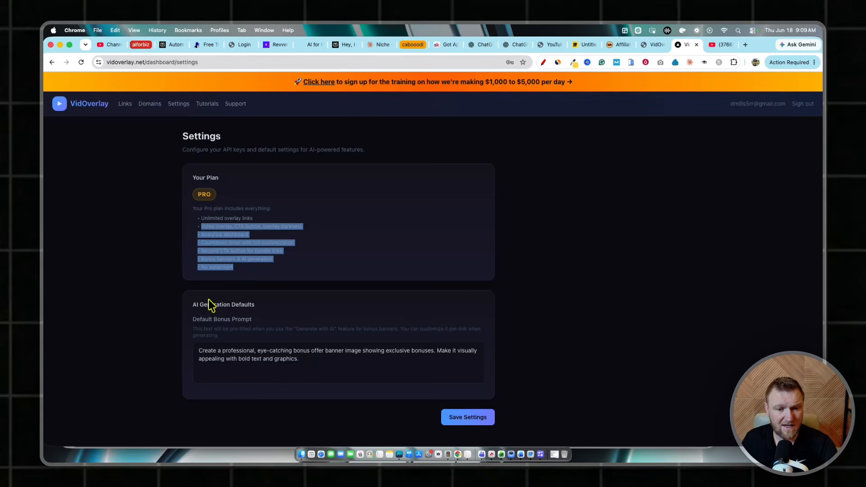
left_click(391, 206)
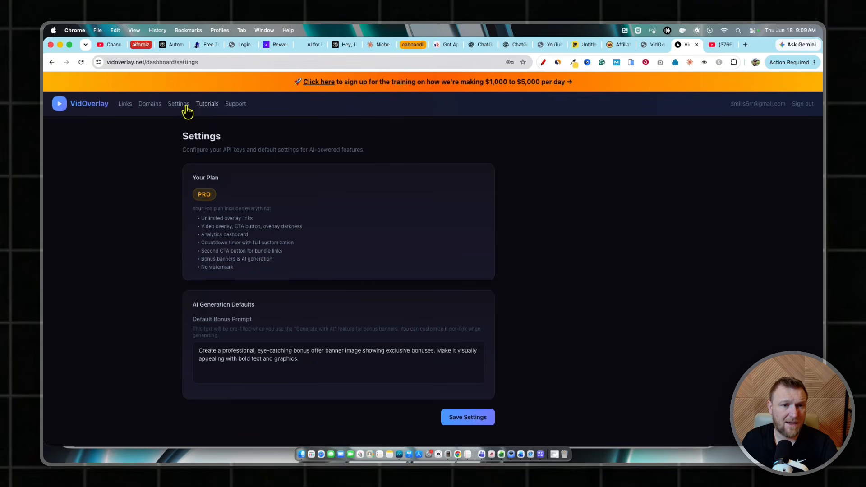
Open the custom domains page and read the note about optionally using the provided vidoverlay.net domain
left_click(150, 104)
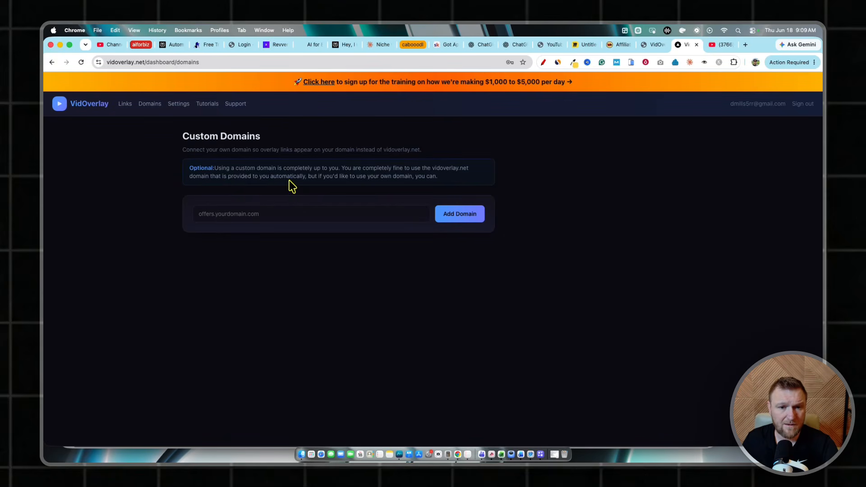
left_click_drag(433, 168, 474, 174)
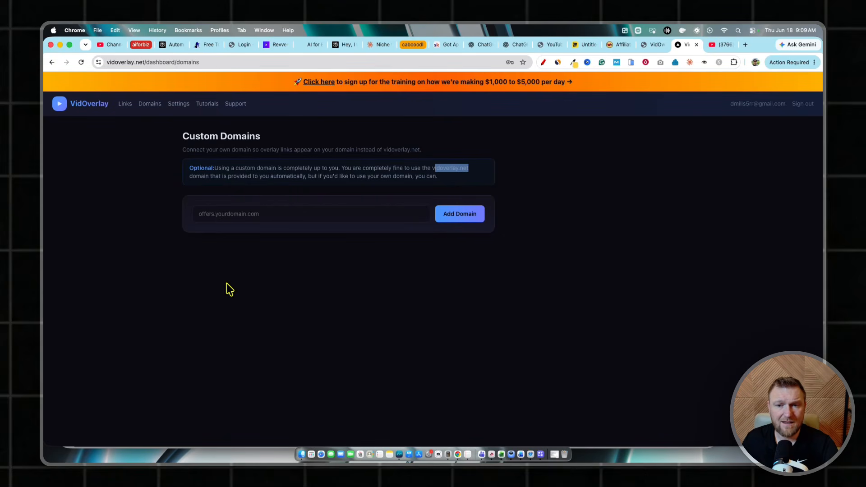
left_click(311, 170)
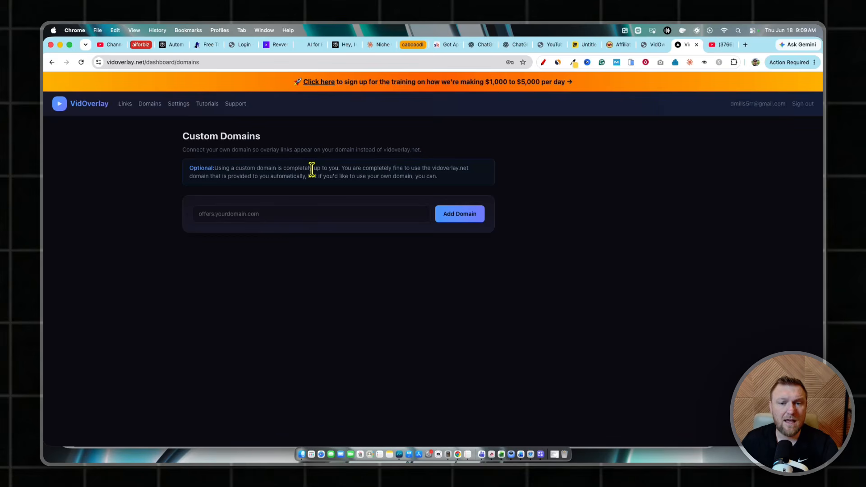
Highlight the part of the custom domains note about the automatically provided domain and using your own
left_click_drag(476, 176, 417, 168)
left_click(271, 176)
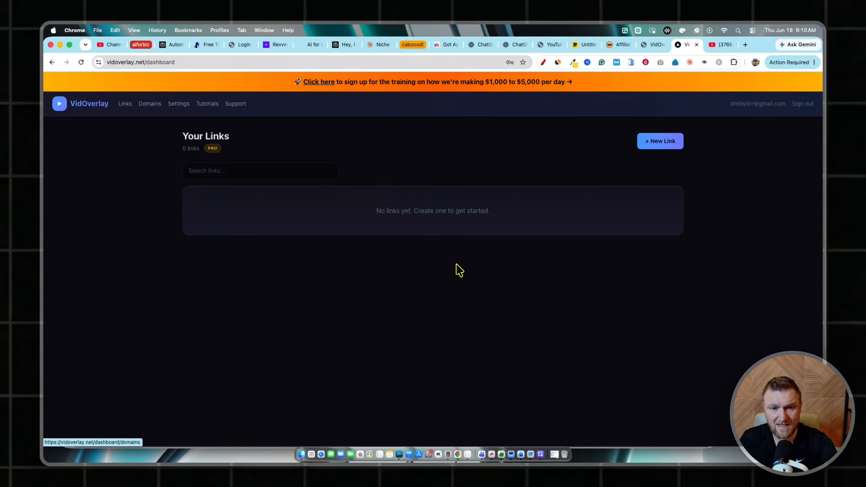
Start a new overlay link and look through all the fields of its creation form
left_click(669, 149)
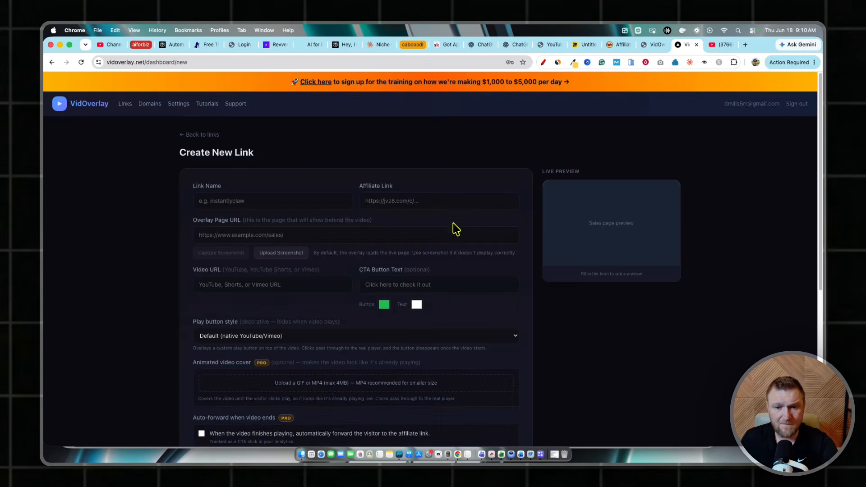
scroll(451, 232, "down", 5)
scroll(448, 242, "up", 6)
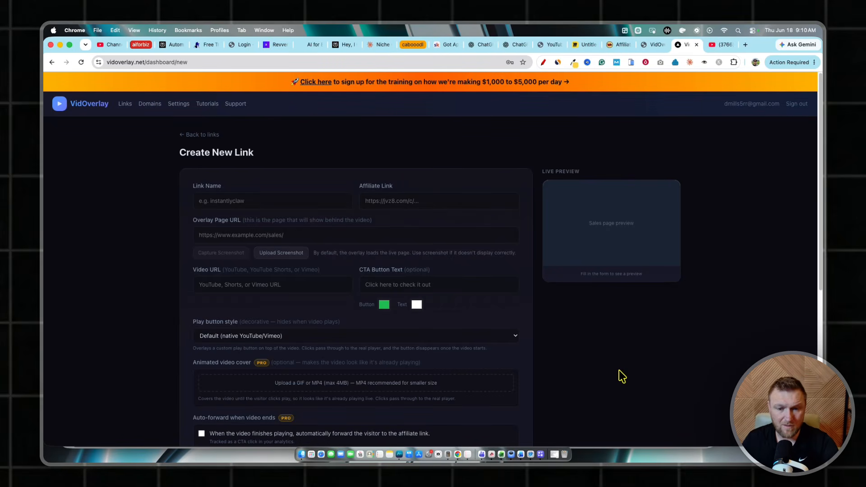
scroll(582, 348, "down", 6)
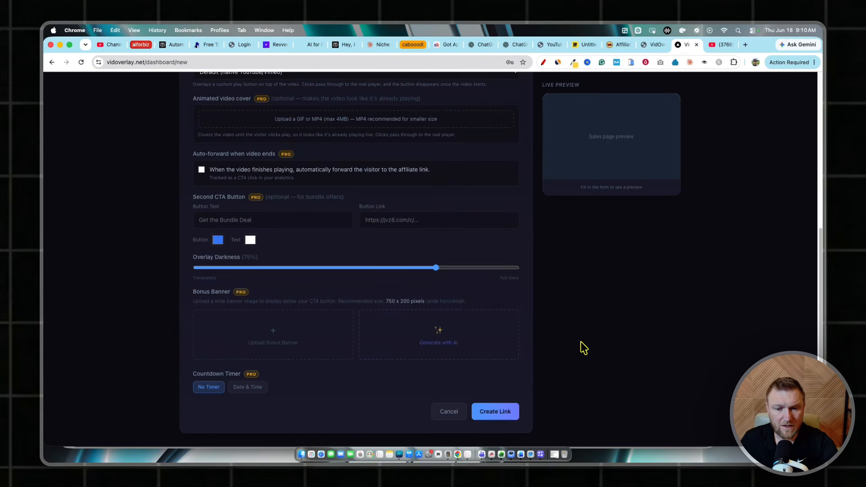
scroll(602, 329, "up", 6)
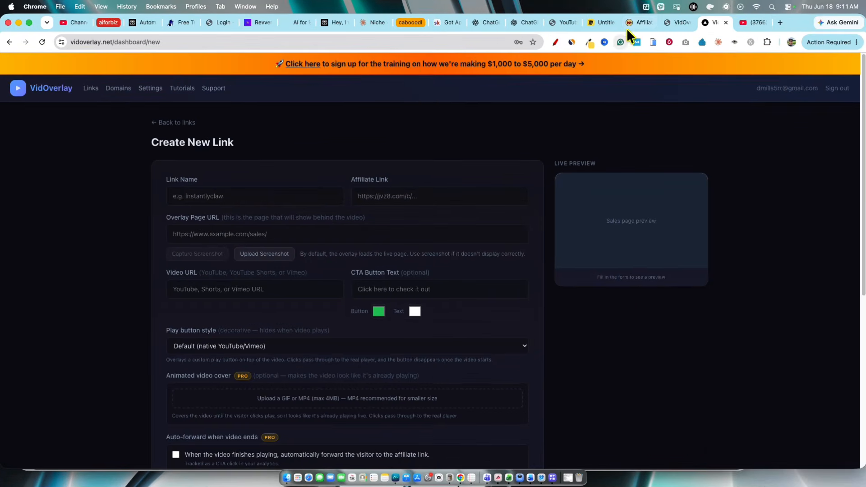
Switch to the WarriorPlus affiliate offers, open the cabooodl offer and copy its affiliate link
left_click(637, 23)
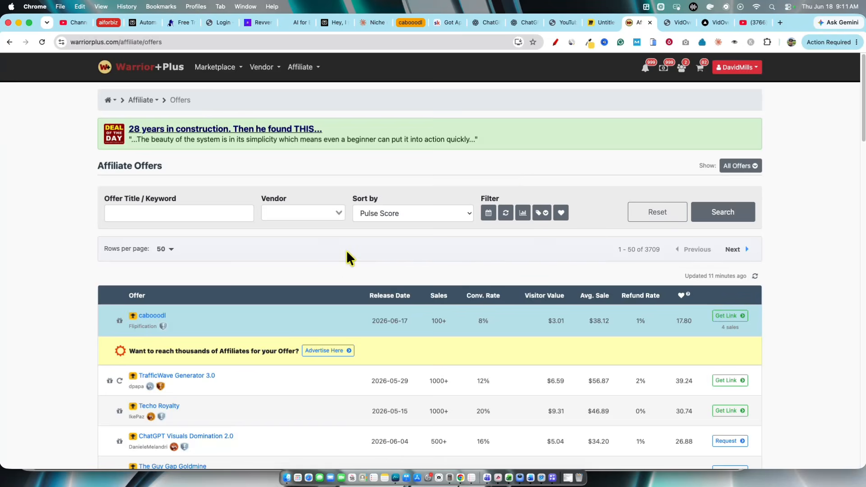
scroll(349, 258, "down", 2)
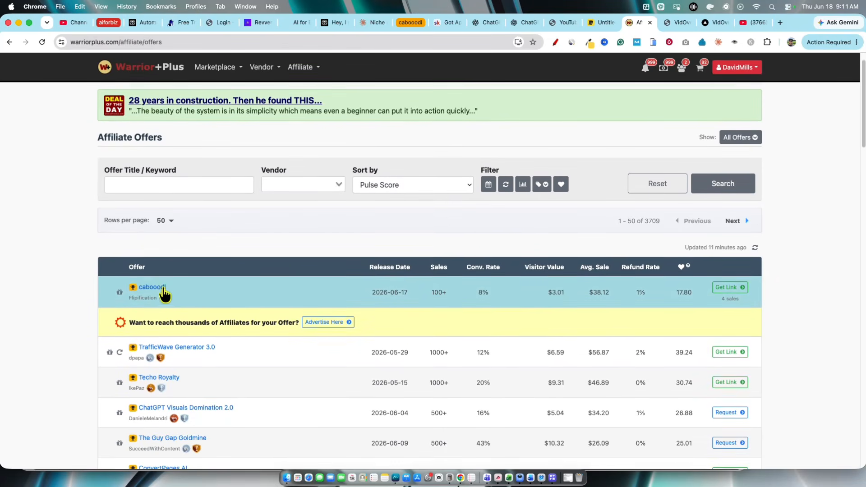
scroll(164, 295, "up", 1)
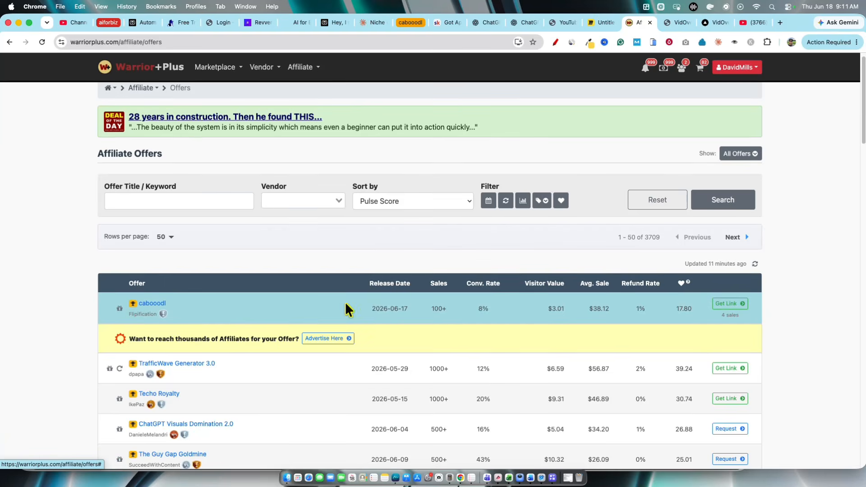
left_click(149, 304)
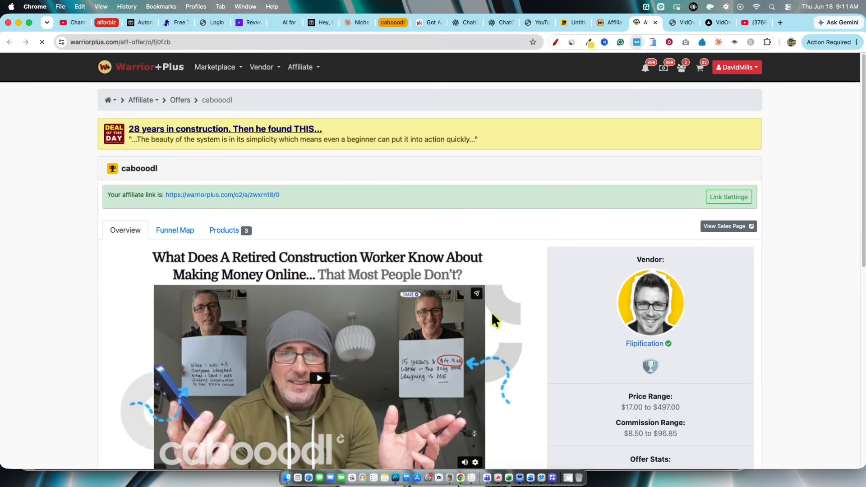
scroll(323, 319, "down", 1)
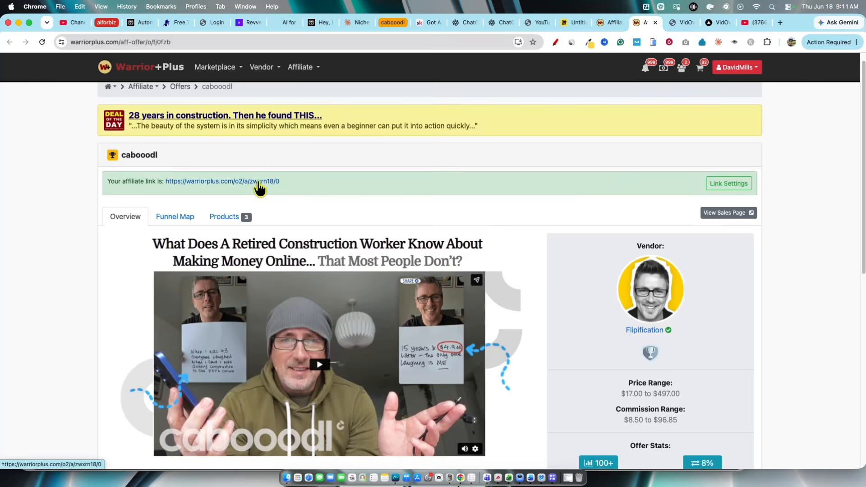
right_click(247, 184)
left_click(286, 262)
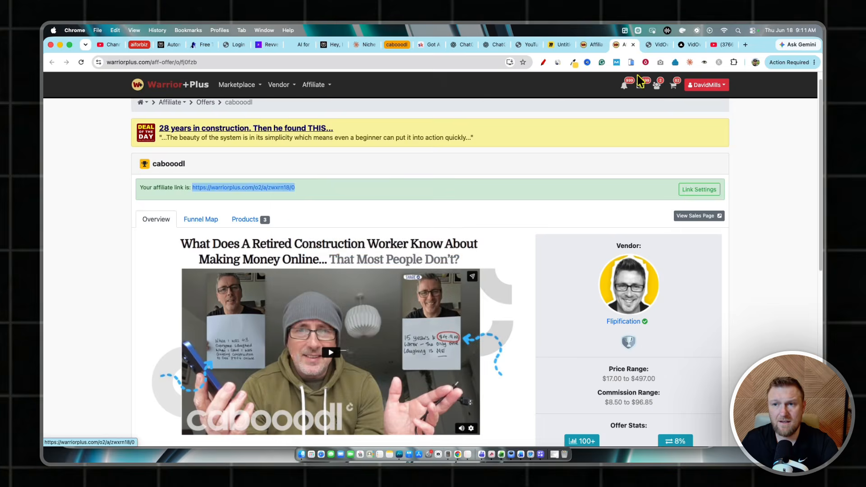
Back in the VidOverlay new link form, paste the copied affiliate link and append "/vidoverlay" as its tracking ID
left_click(684, 23)
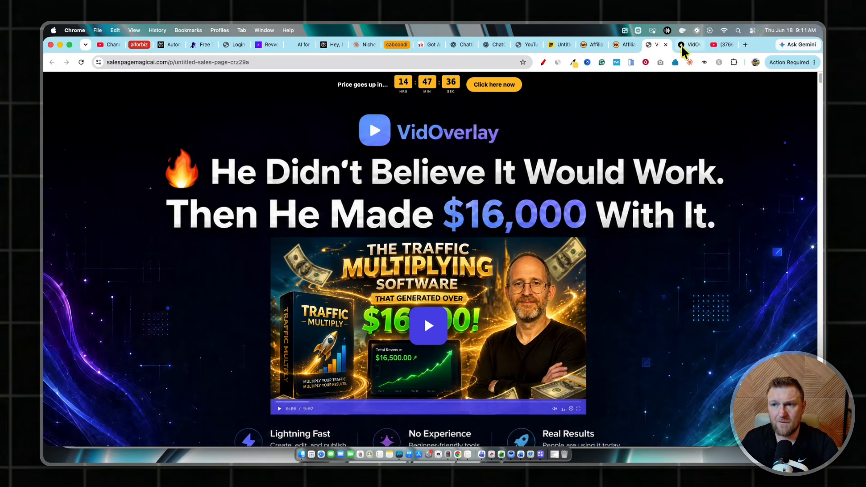
left_click(684, 45)
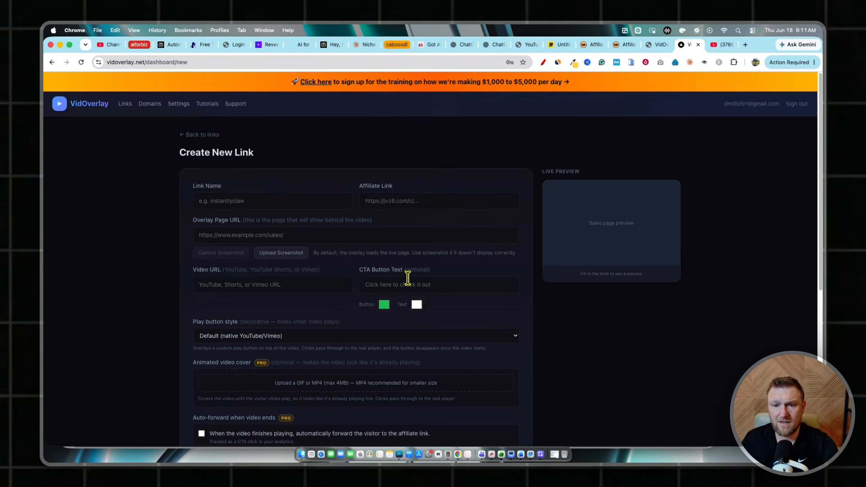
left_click(381, 201)
key("super+v")
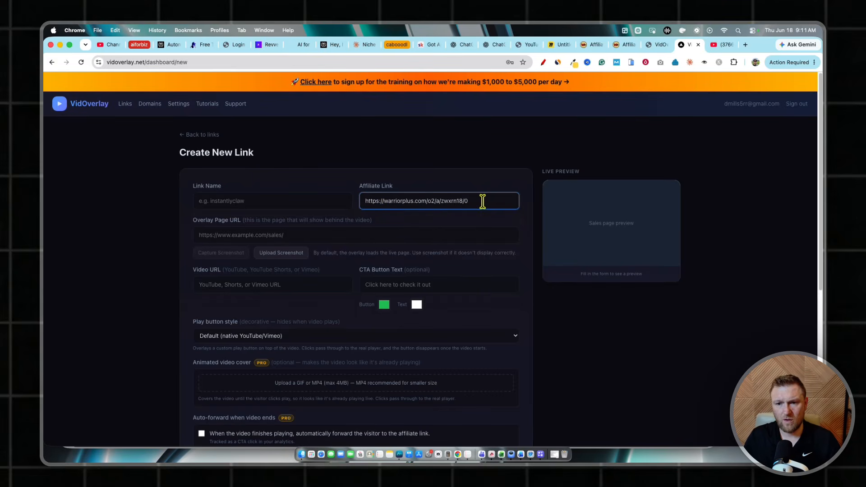
type("/")
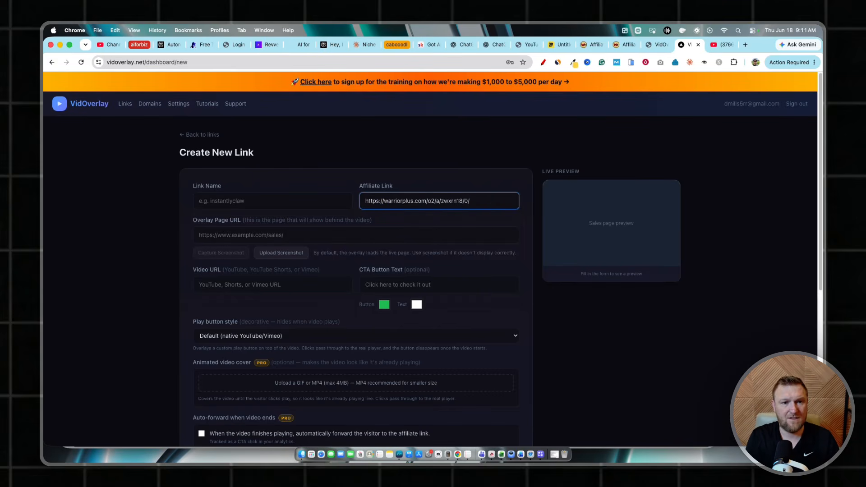
type("vidoverlay")
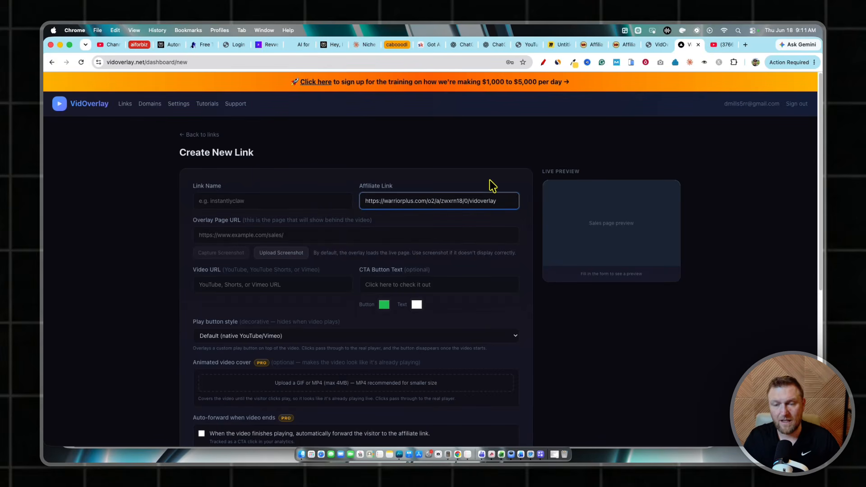
Highlight the "vidoverlay" tracking suffix at the end of the affiliate link to point it out
left_click_drag(498, 201, 466, 201)
left_click(454, 189)
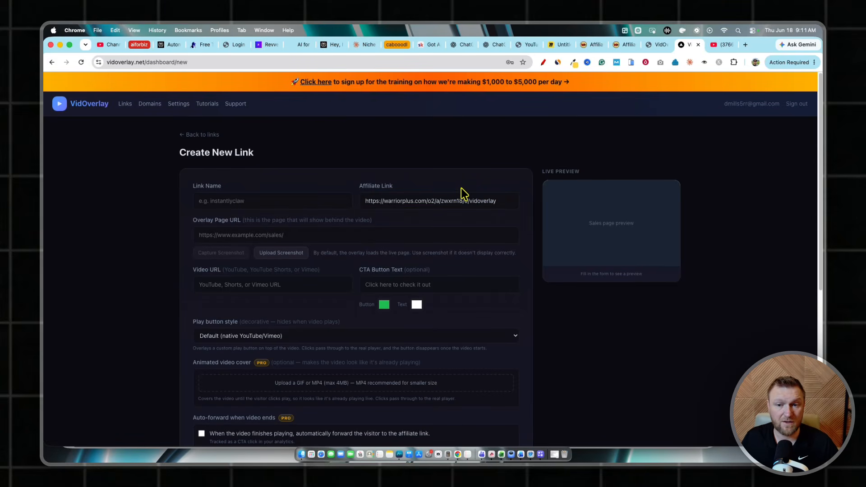
left_click_drag(471, 201, 506, 200)
left_click(488, 171)
left_click(486, 180)
left_click(489, 184)
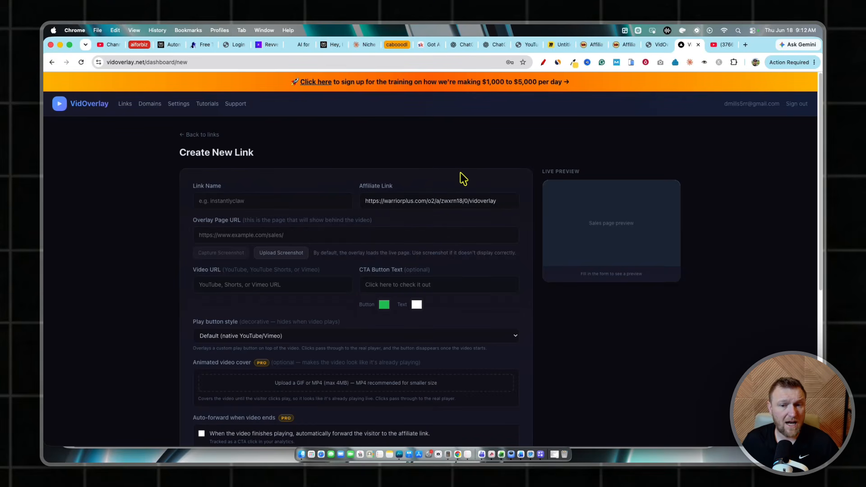
left_click_drag(511, 201, 470, 202)
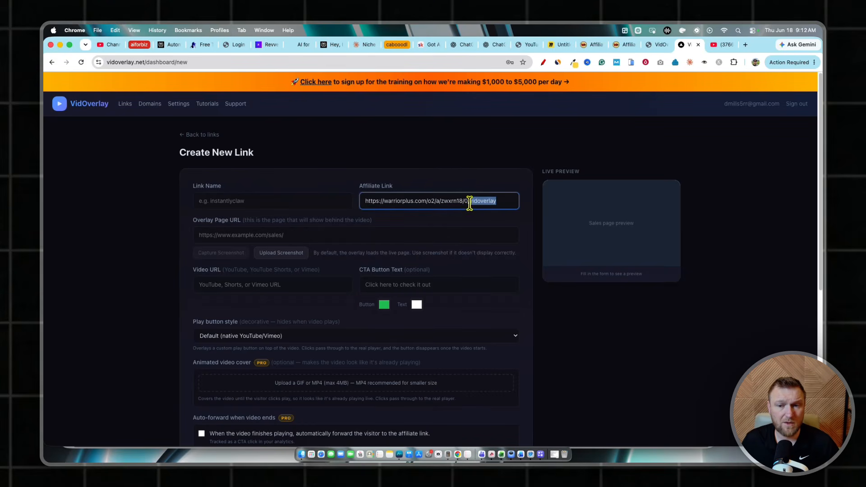
left_click(456, 184)
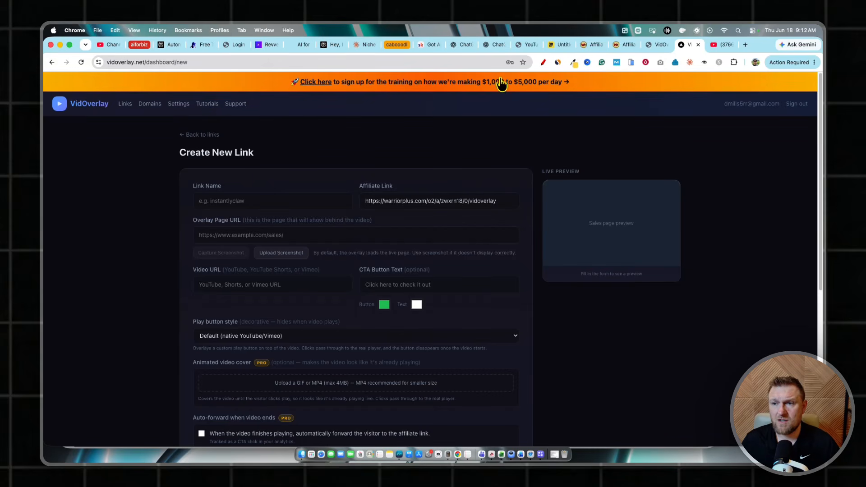
Copy the offer name from the WarriorPlus offer page and enter "cabooodl" as the new link's name
left_click(625, 45)
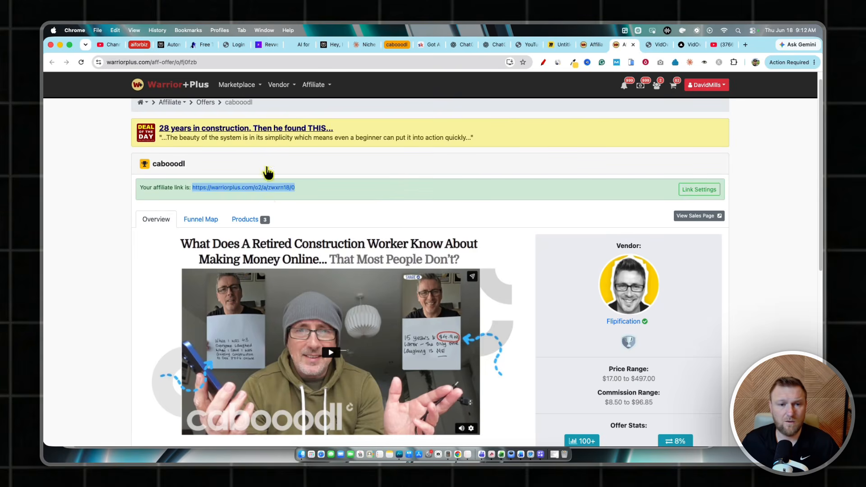
left_click_drag(185, 164, 151, 163)
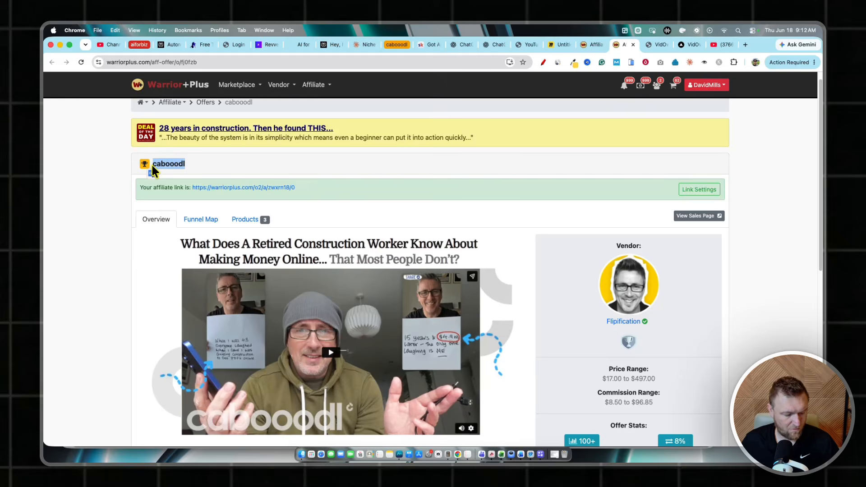
key("super+c")
key("ctrl+Tab")
key("ctrl+Tab")
left_click(271, 203)
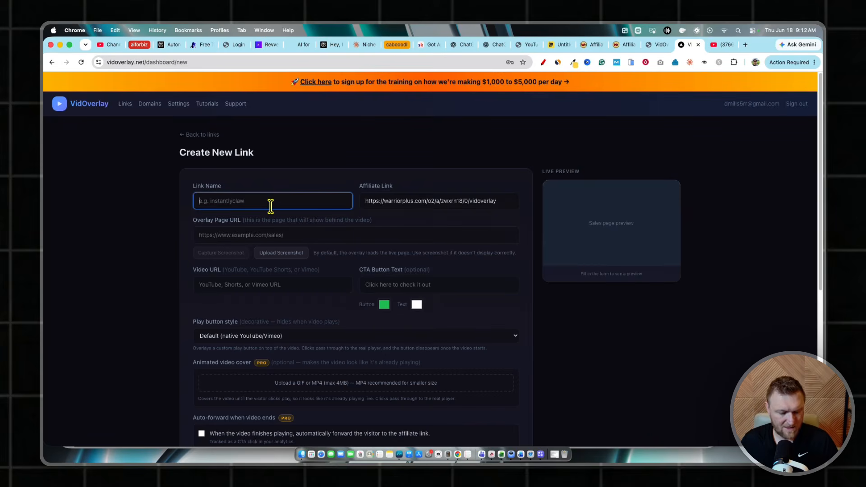
key("super+v")
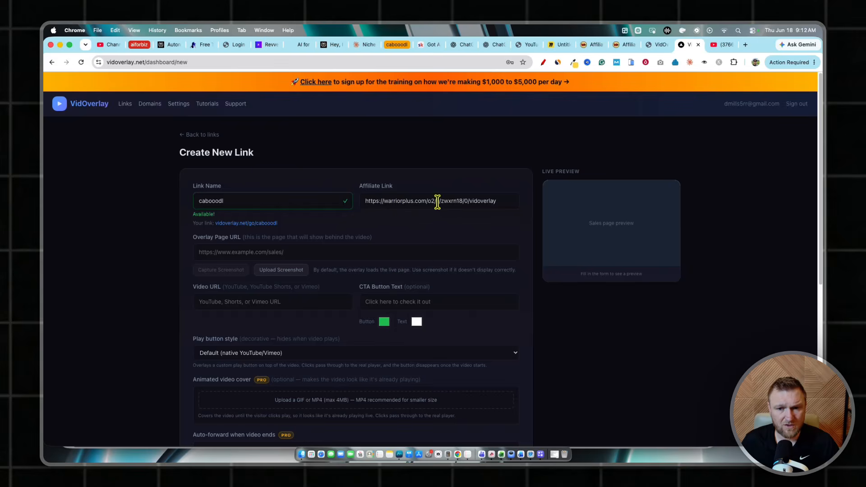
Highlight the entered link name and check how it is used in the short link
left_click_drag(231, 201, 149, 198)
left_click(296, 184)
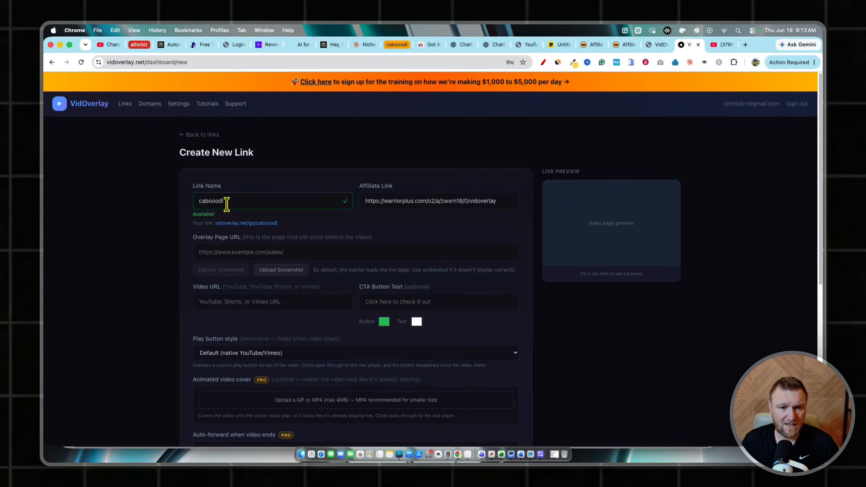
left_click(252, 201)
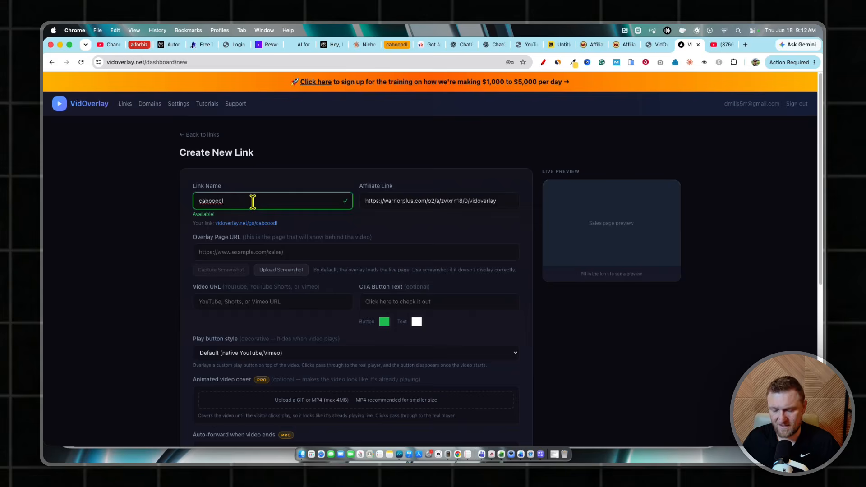
left_click(289, 171)
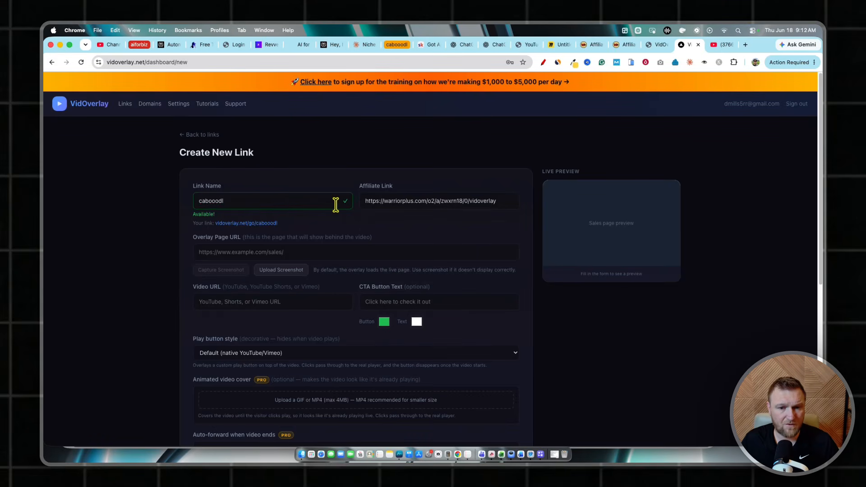
scroll(247, 284, "down", 1)
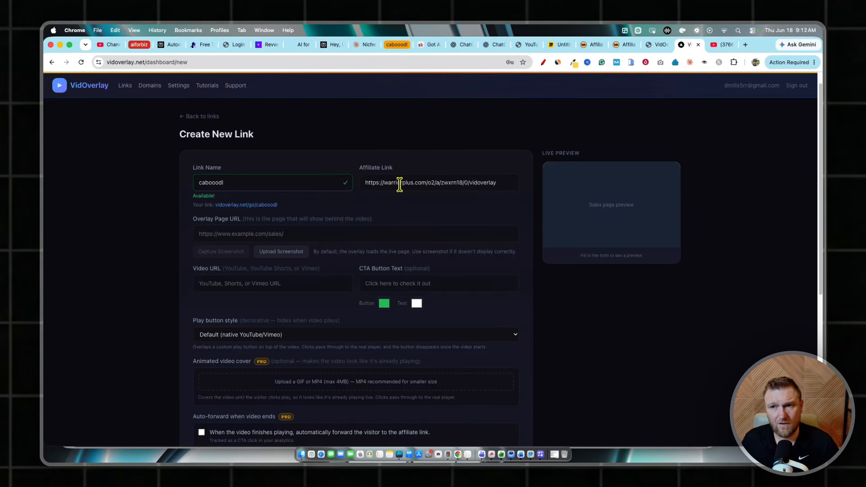
left_click(621, 45)
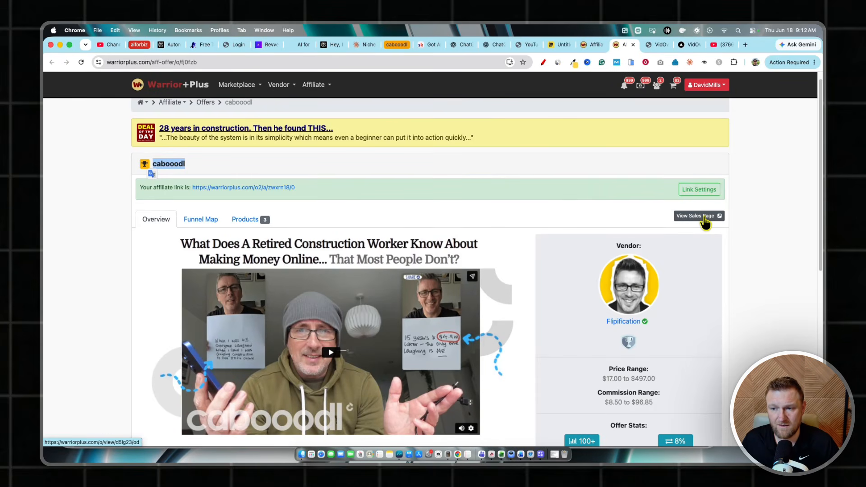
left_click(702, 216)
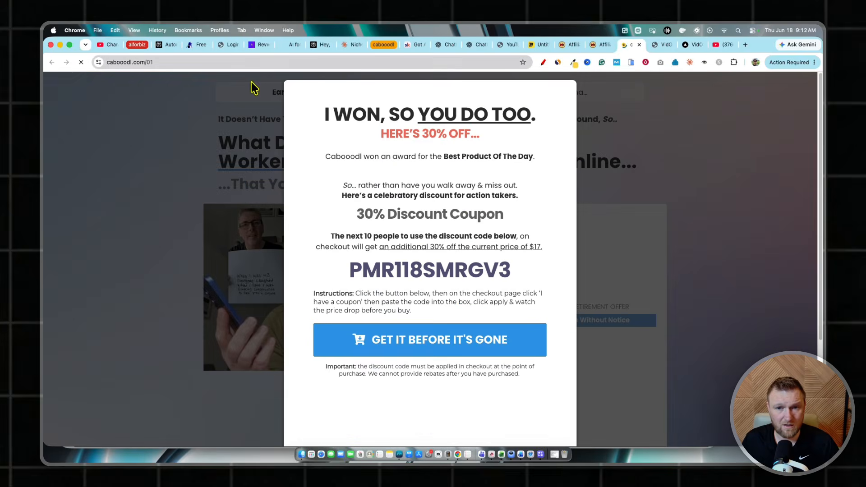
left_click(652, 153)
left_click_drag(166, 63, 51, 63)
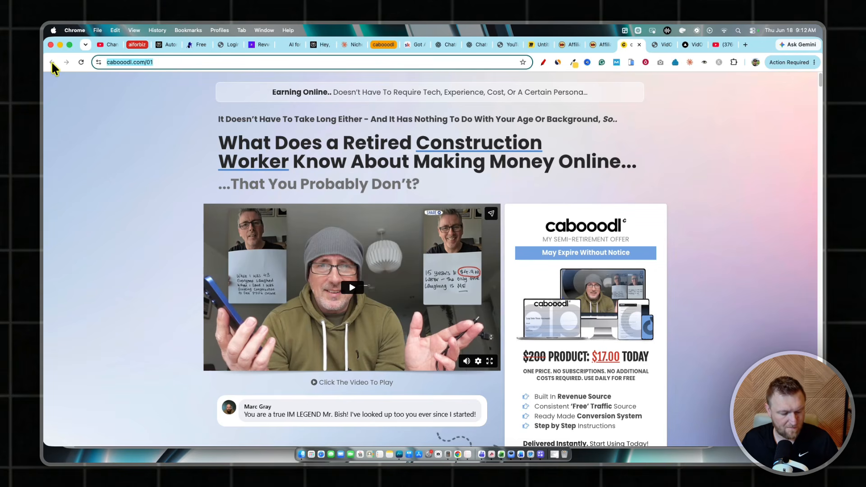
key("ctrl+shift+Tab")
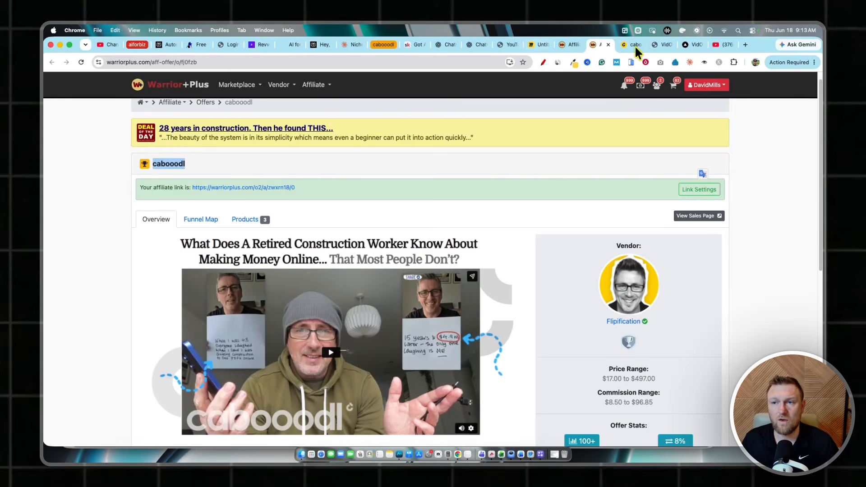
left_click(689, 45)
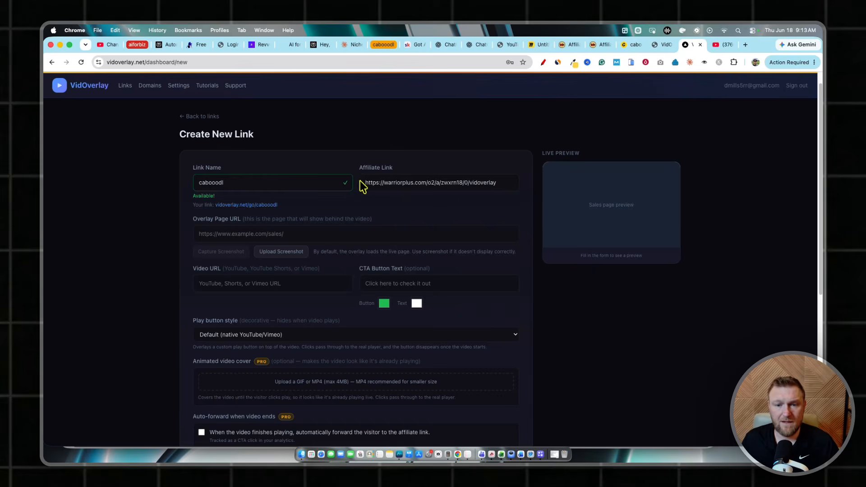
left_click(290, 235)
key("super+v")
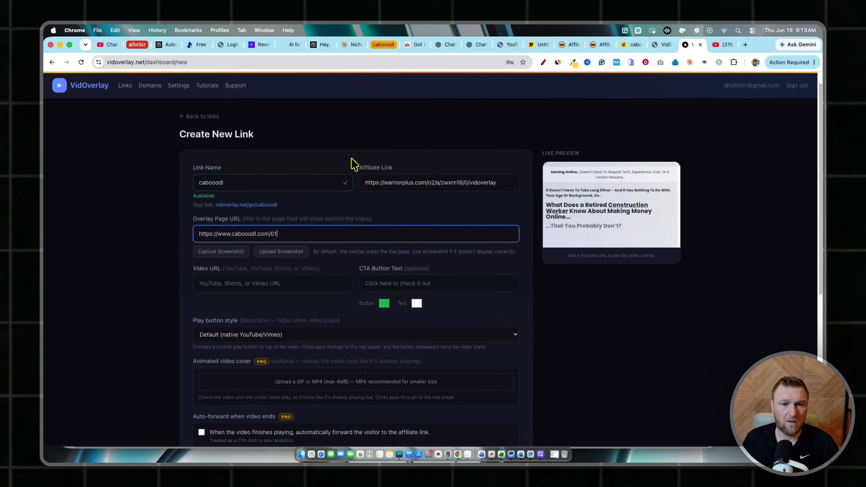
Recheck the link name and affiliate link entered in the form by highlighting each
left_click_drag(201, 183, 229, 182)
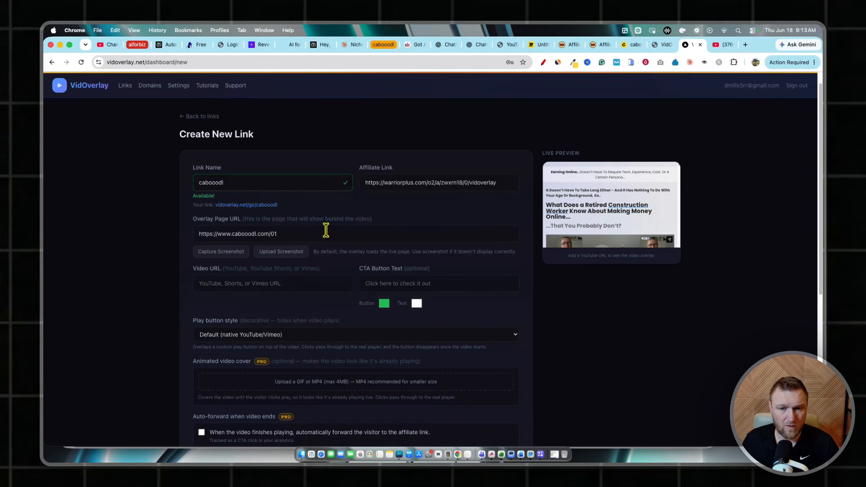
left_click_drag(366, 182, 505, 182)
left_click(494, 171)
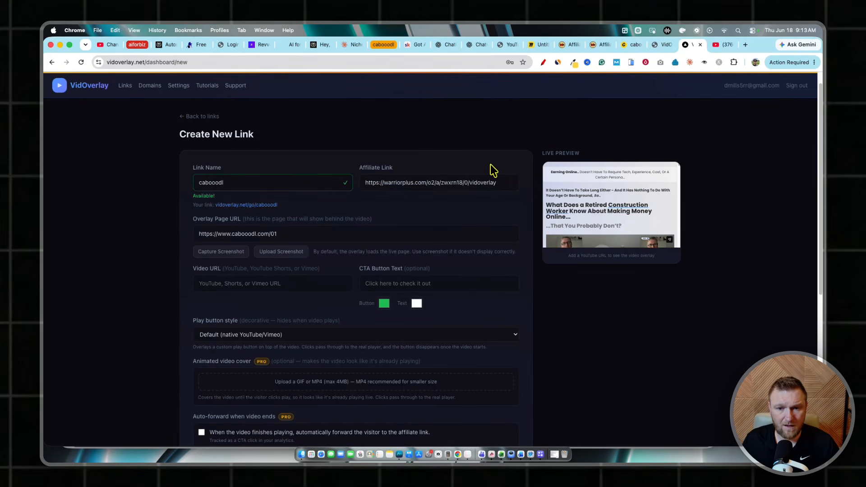
Recheck the overlay page URL by highlighting it, and capture a screenshot of that page for the overlay background
left_click_drag(199, 234, 305, 233)
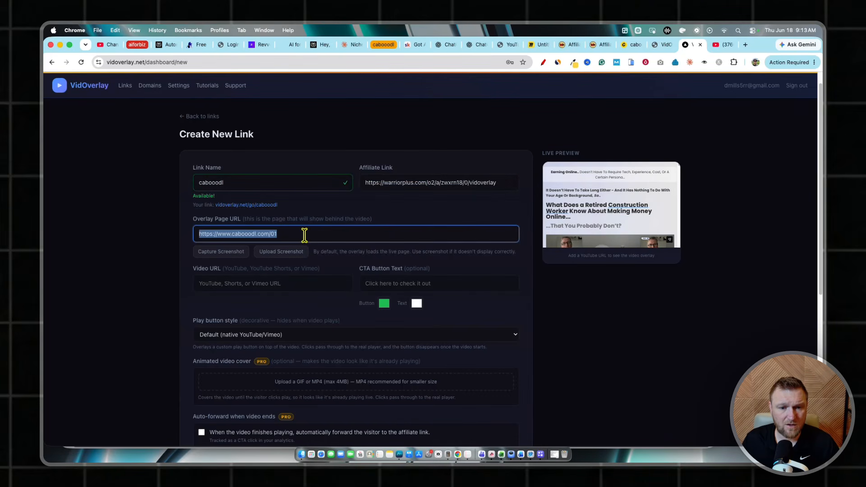
left_click(398, 217)
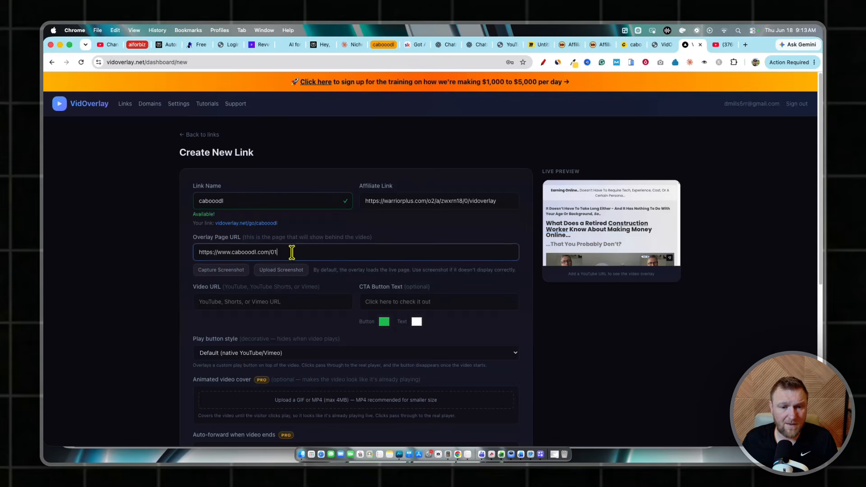
left_click_drag(290, 251, 193, 259)
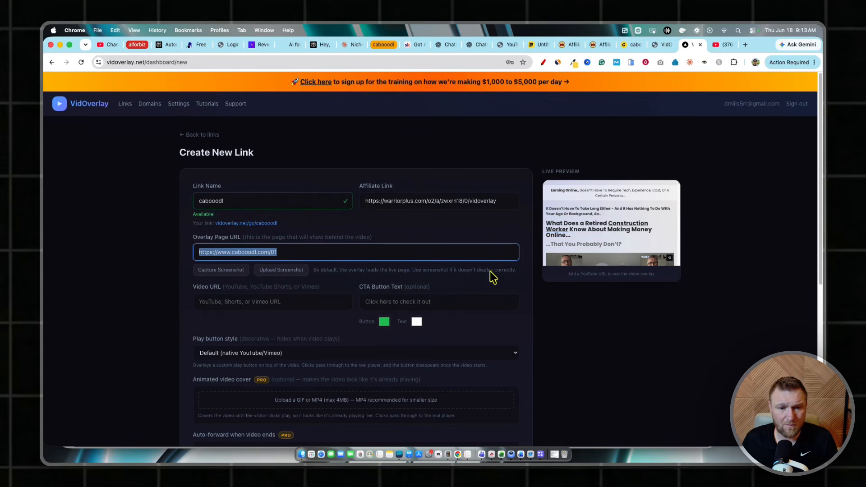
left_click(241, 287)
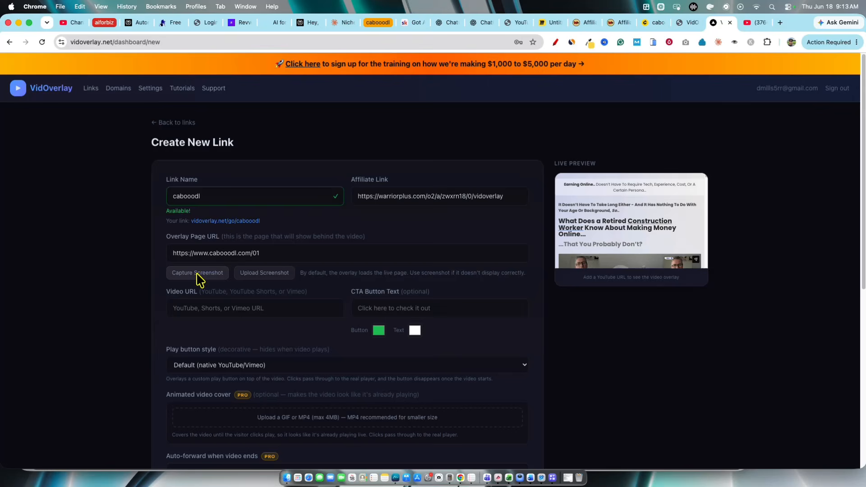
left_click(216, 271)
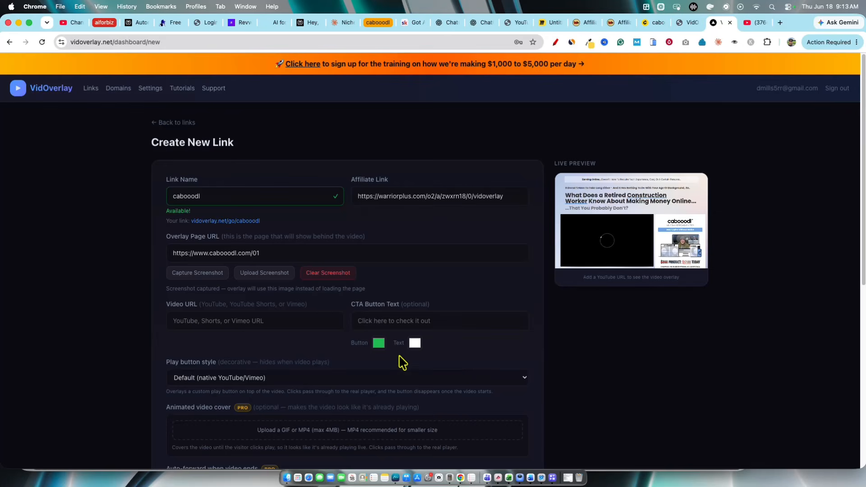
Switch to the YouTube channel's videos and copy the share link of "Cabooodl Review: A Simple Way to Start Affiliate Marketing"
scroll(315, 310, "down", 1)
scroll(313, 311, "down", 2)
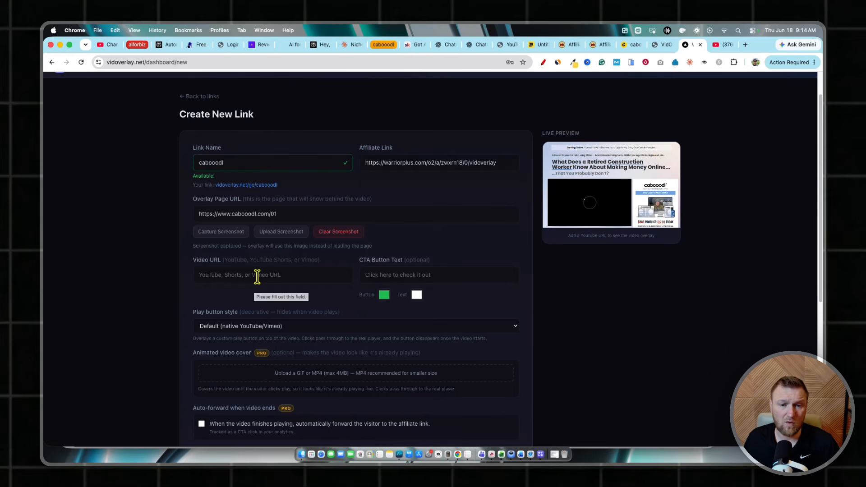
left_click(719, 43)
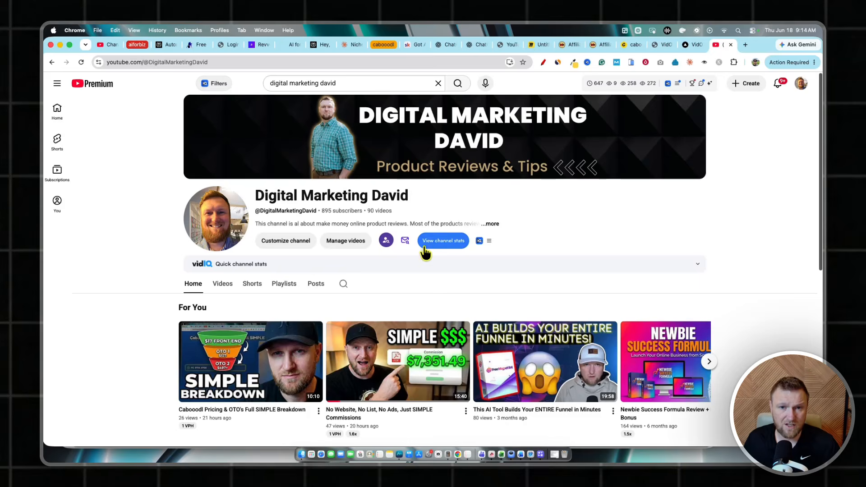
scroll(379, 253, "down", 1)
scroll(374, 244, "down", 1)
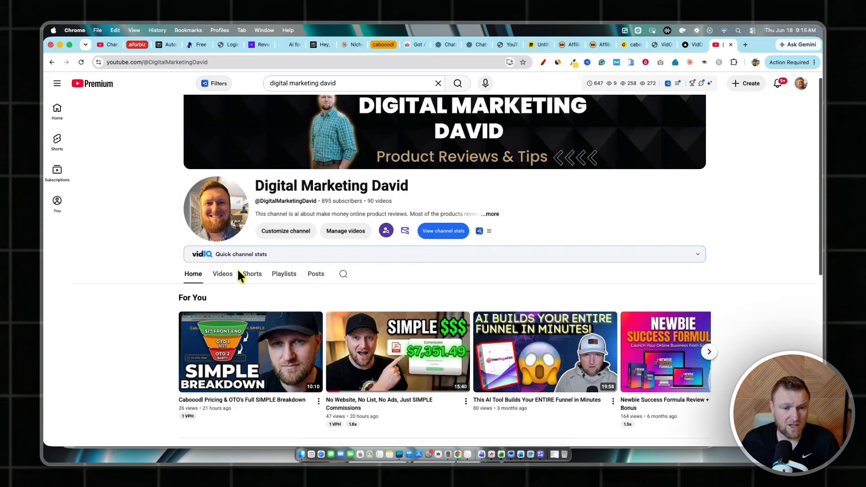
left_click(222, 274)
scroll(316, 288, "down", 2)
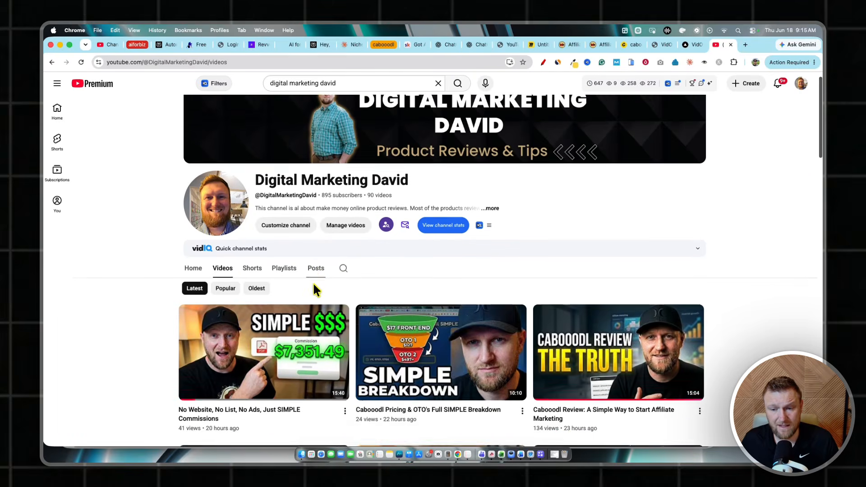
scroll(451, 364, "down", 5)
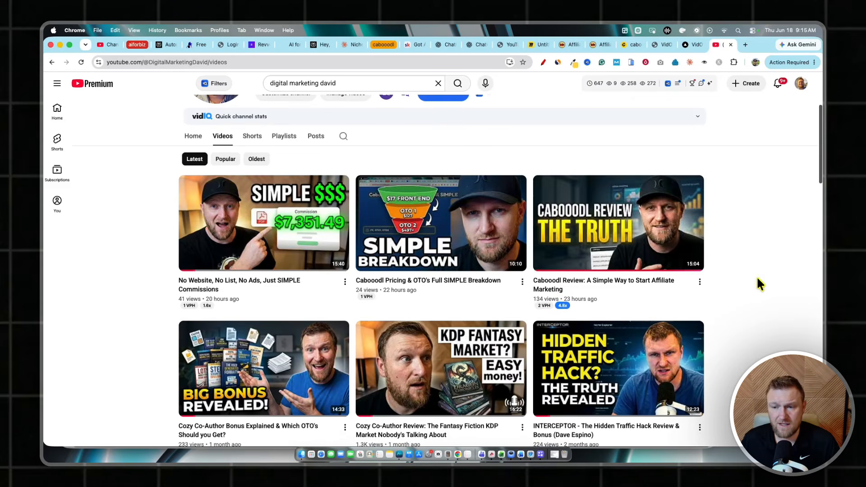
left_click(699, 281)
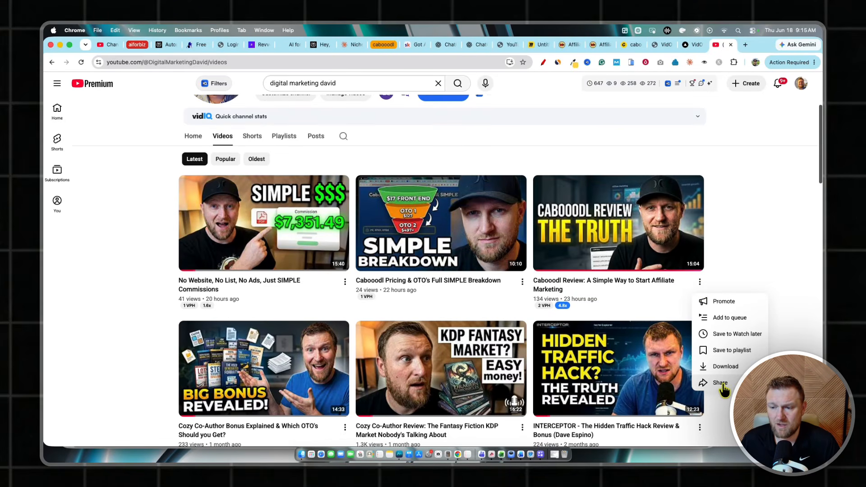
left_click(721, 382)
left_click(512, 311)
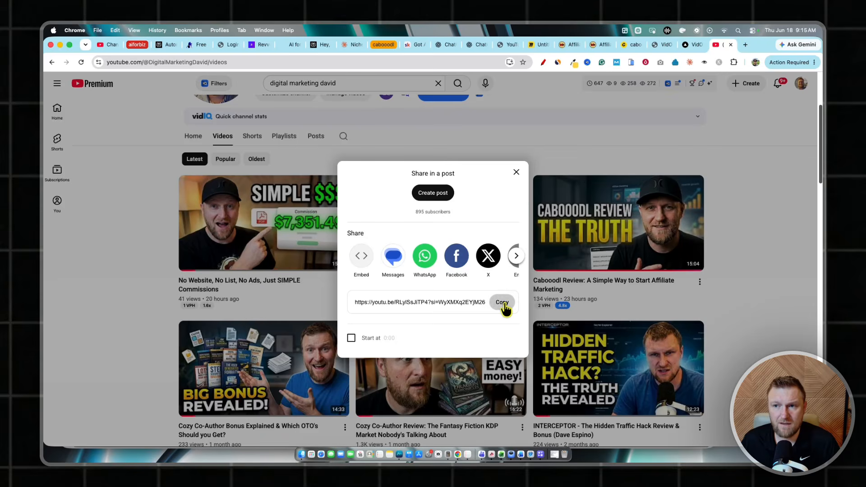
Return to the VidOverlay link form and set the video URL to the copied YouTube share link
left_click(684, 47)
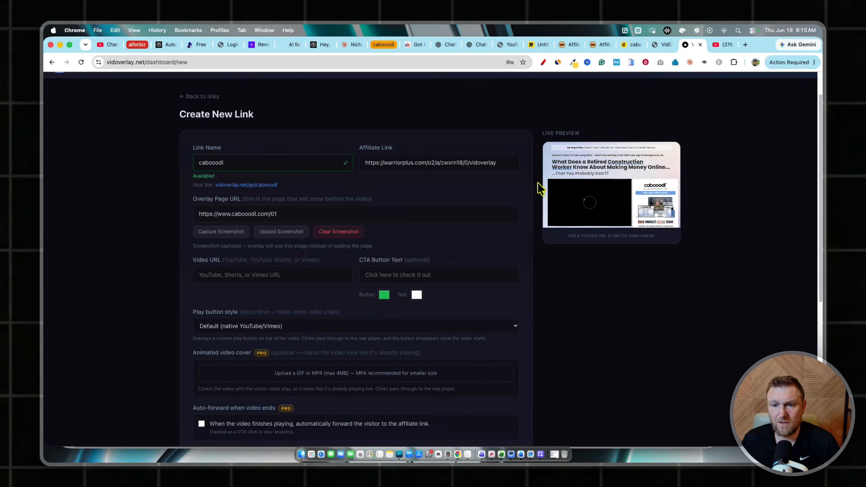
left_click(235, 275)
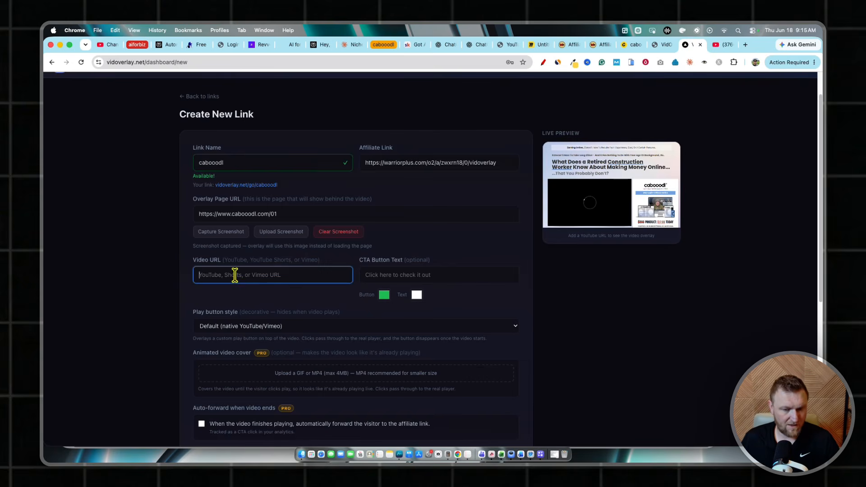
key("super+v")
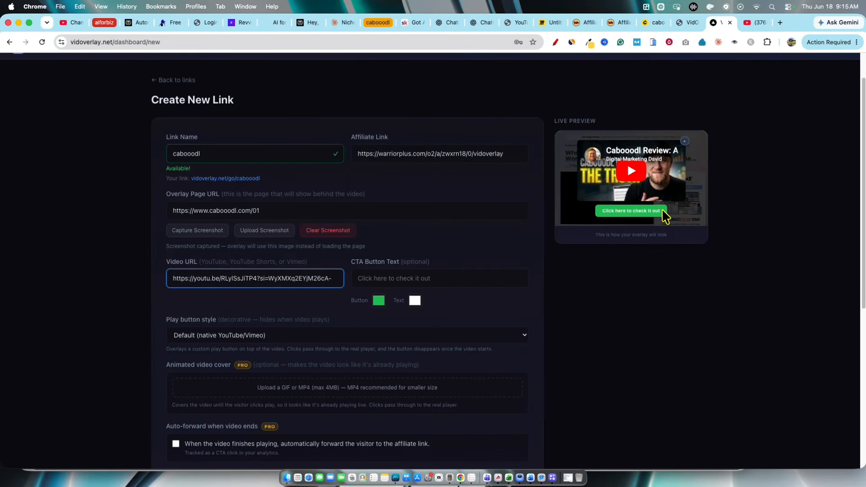
Try red and olive green for the CTA button color, and set it to blue, RGB 35, 57, 225
left_click(378, 301)
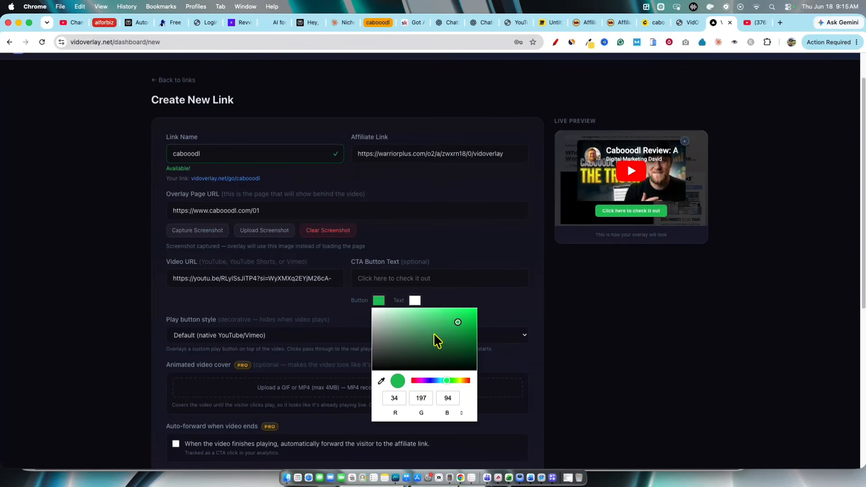
left_click(415, 381)
left_click_drag(462, 319, 459, 315)
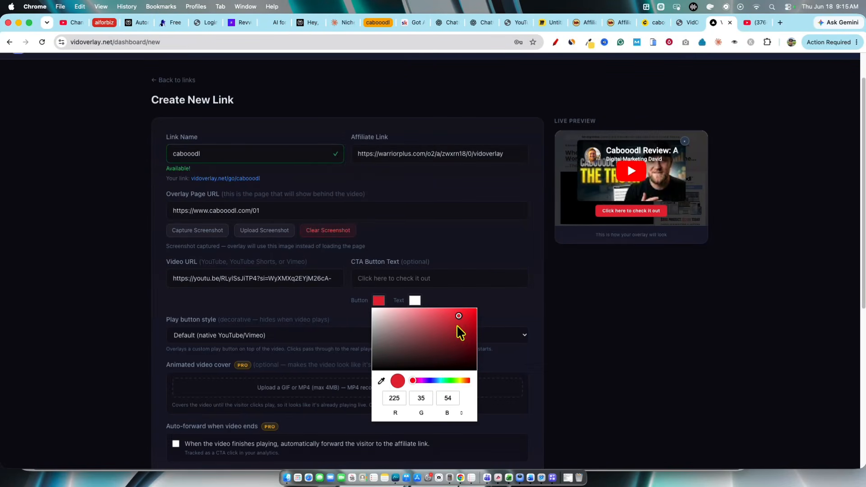
left_click(458, 381)
mouse_move(461, 331)
left_mouse_down()
mouse_move(468, 322)
mouse_move(469, 345)
mouse_move(470, 325)
left_mouse_up()
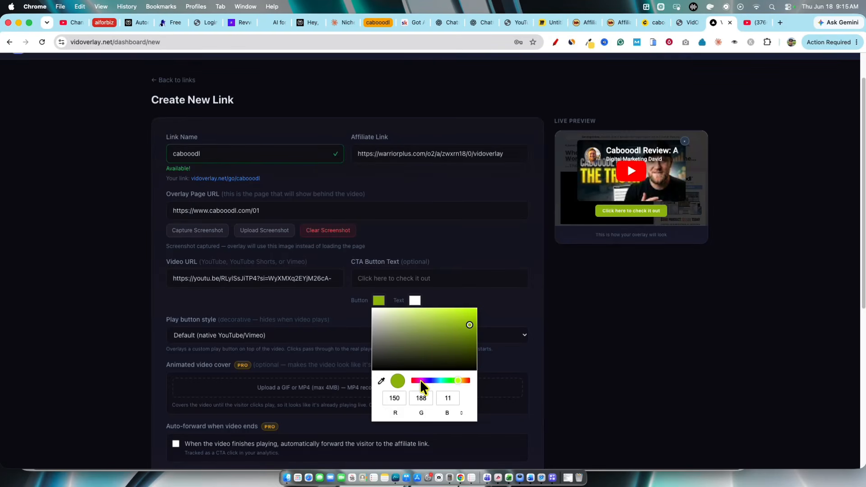
left_click(431, 381)
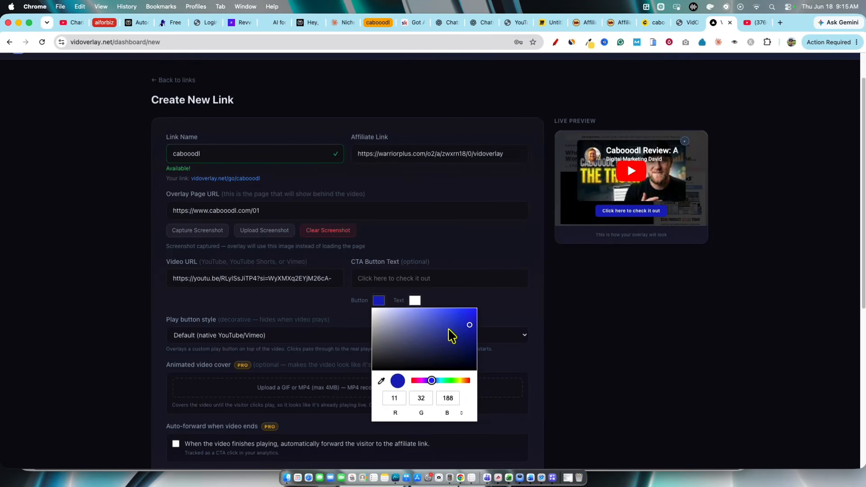
left_click_drag(468, 329, 459, 316)
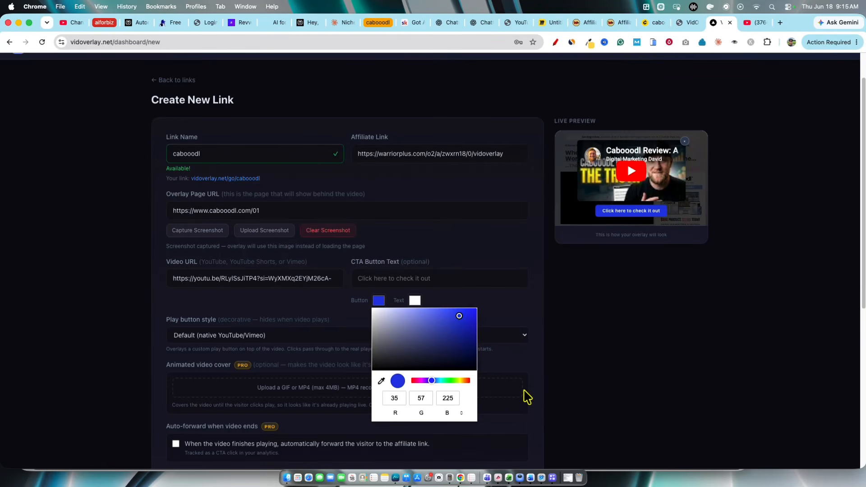
left_click(580, 444)
Try the red circle, pulsing red circle, blue circle and green "Watch Now" play button styles, and return to the default native style
scroll(304, 338, "down", 1)
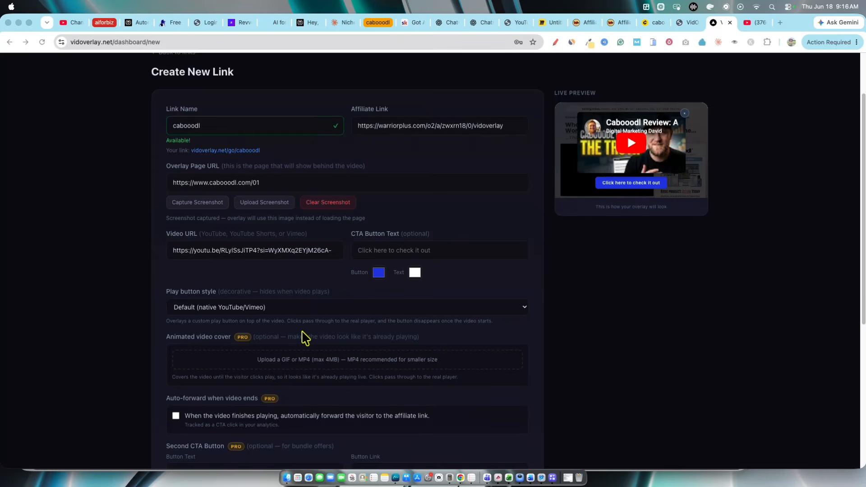
scroll(304, 338, "down", 1)
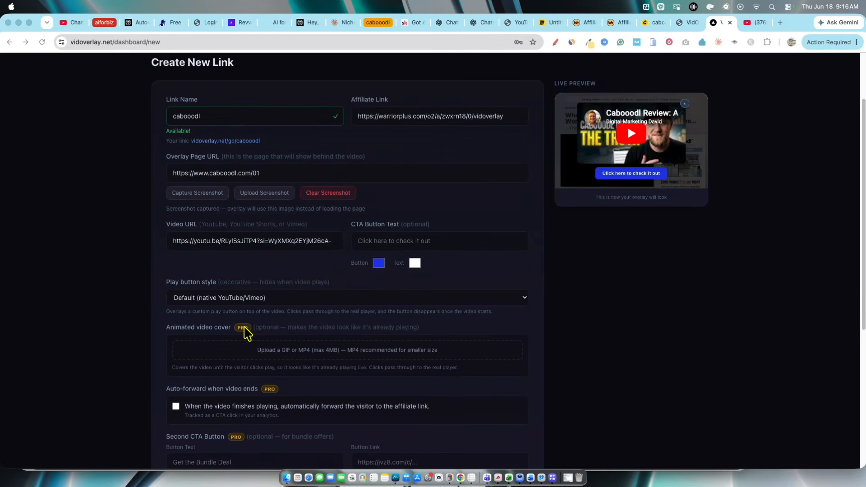
scroll(206, 311, "down", 1)
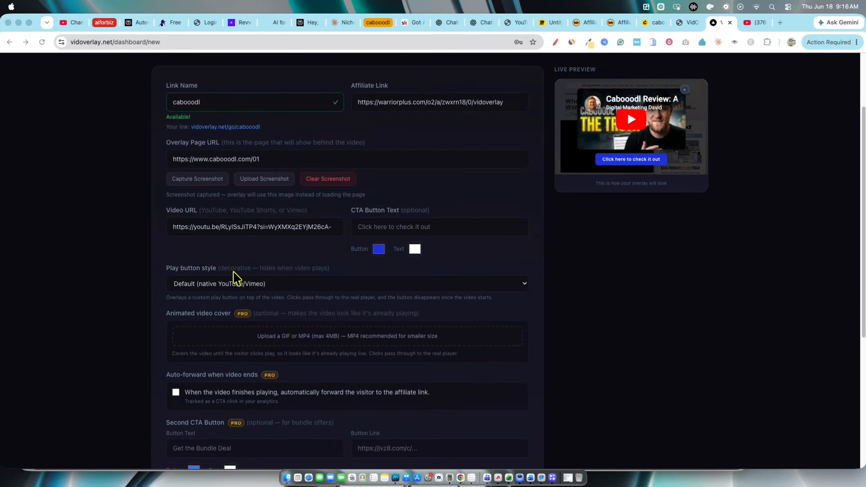
left_click(266, 283)
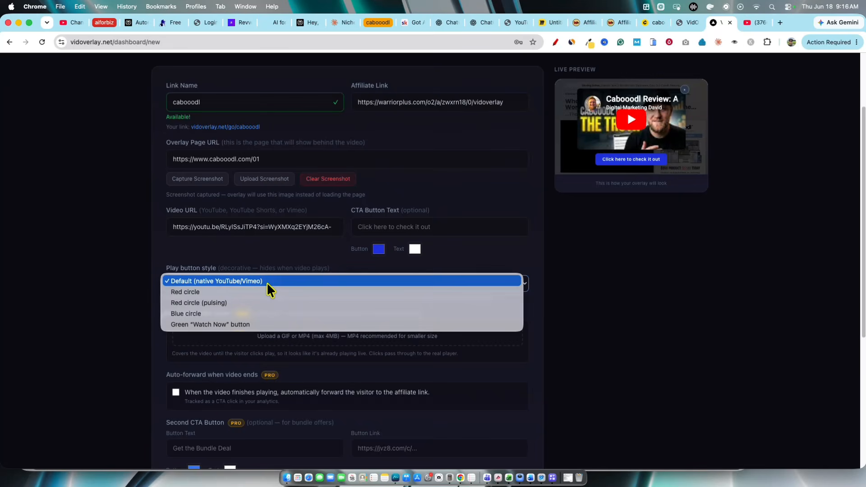
left_click(218, 291)
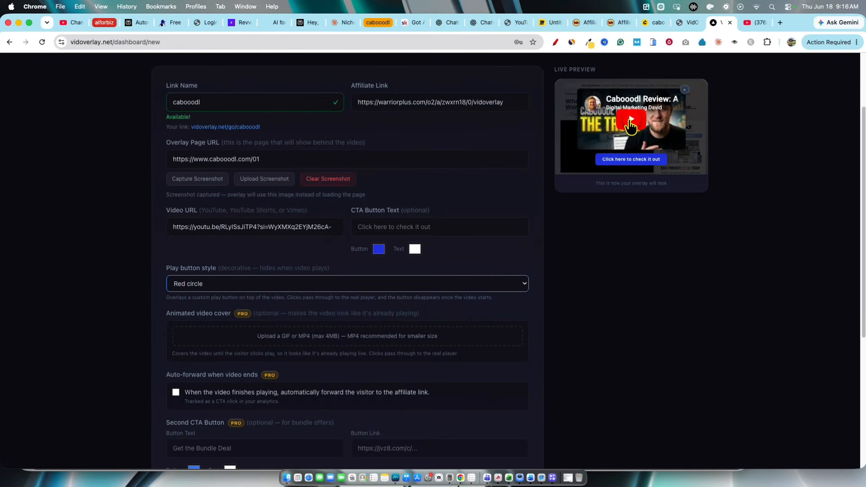
left_click(350, 285)
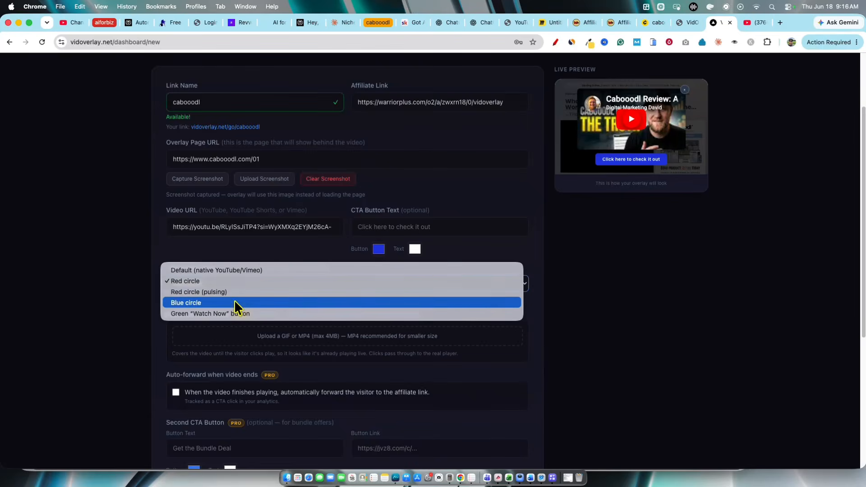
left_click(229, 295)
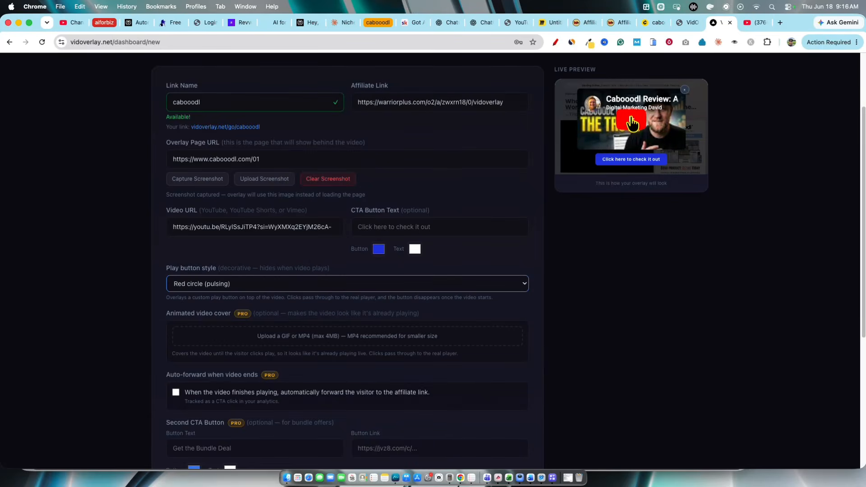
left_click(367, 284)
left_click(223, 293)
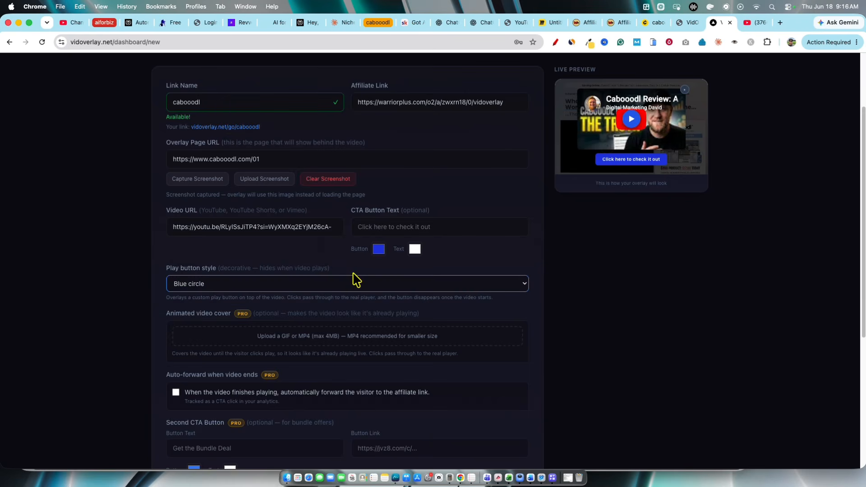
left_click(236, 291)
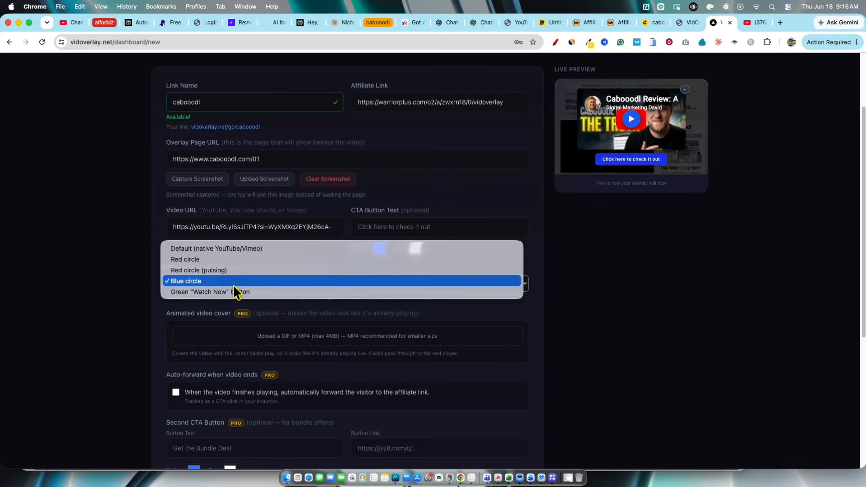
left_click(234, 293)
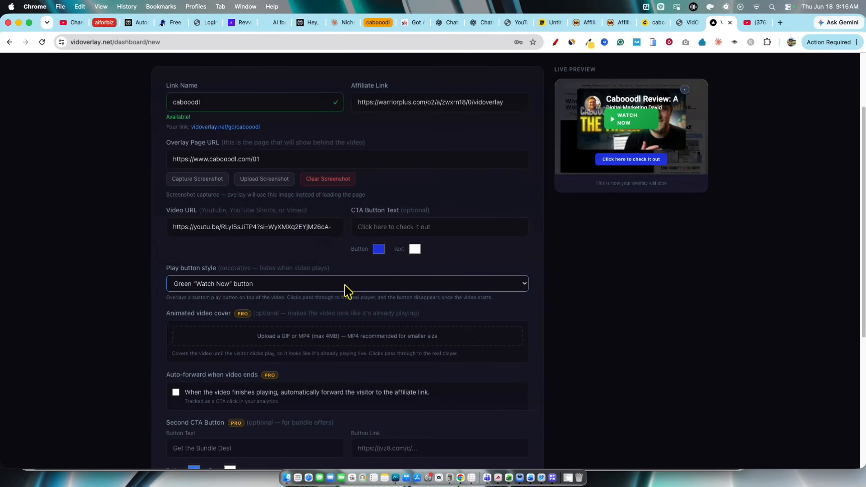
left_click(340, 284)
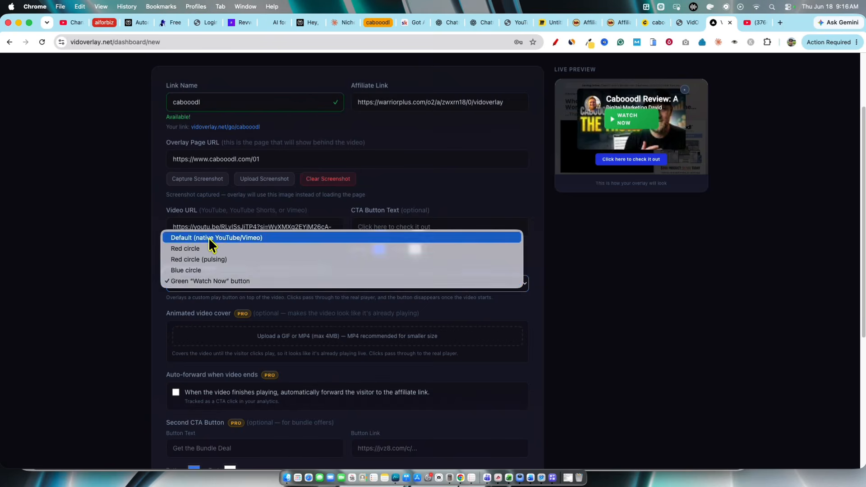
left_click(294, 308)
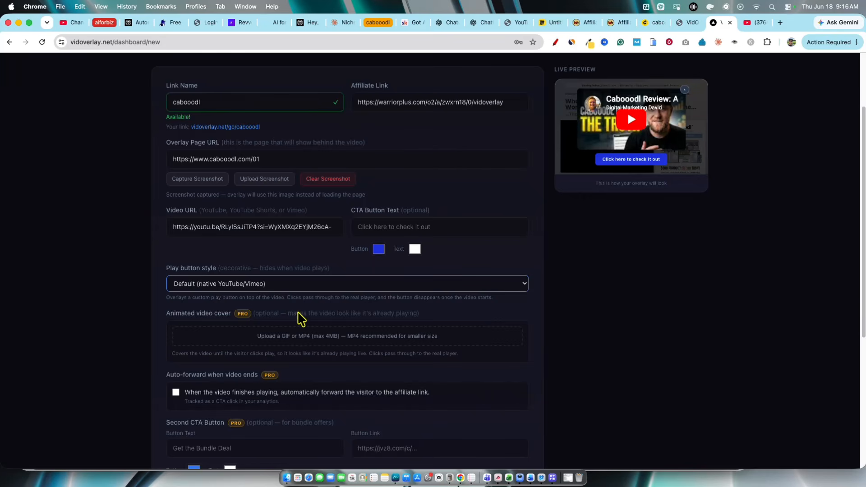
scroll(309, 334, "down", 2)
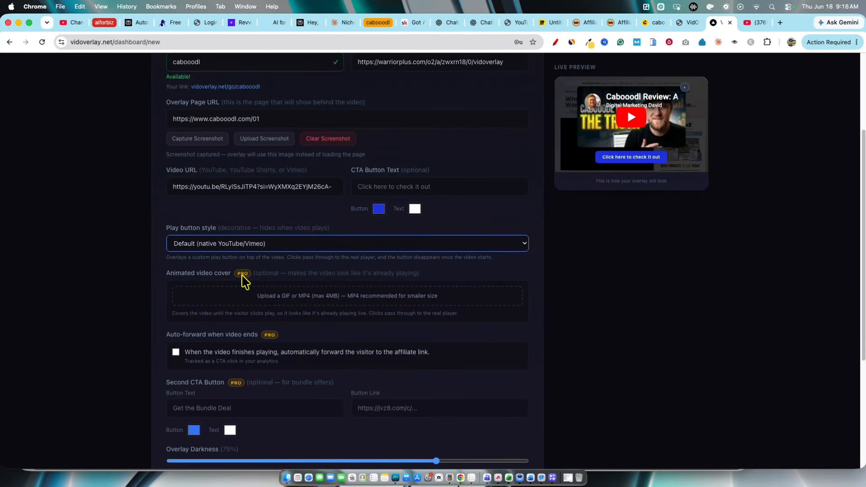
scroll(228, 386, "down", 2)
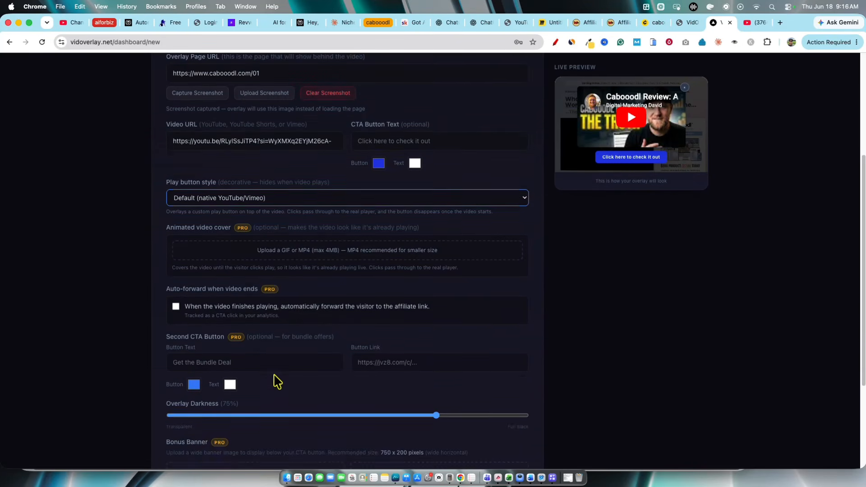
scroll(276, 365, "up", 10)
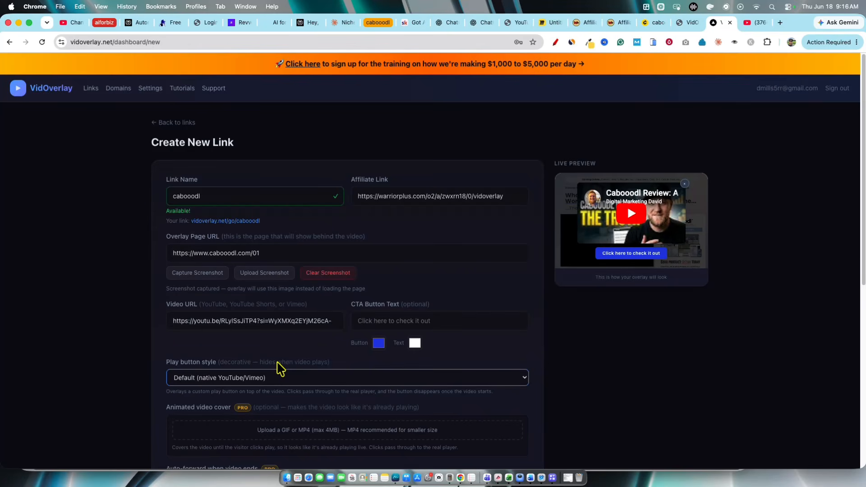
Set the overlay darkness to 50% and enable automatic forwarding to the affiliate link when the video finishes
scroll(334, 387, "down", 10)
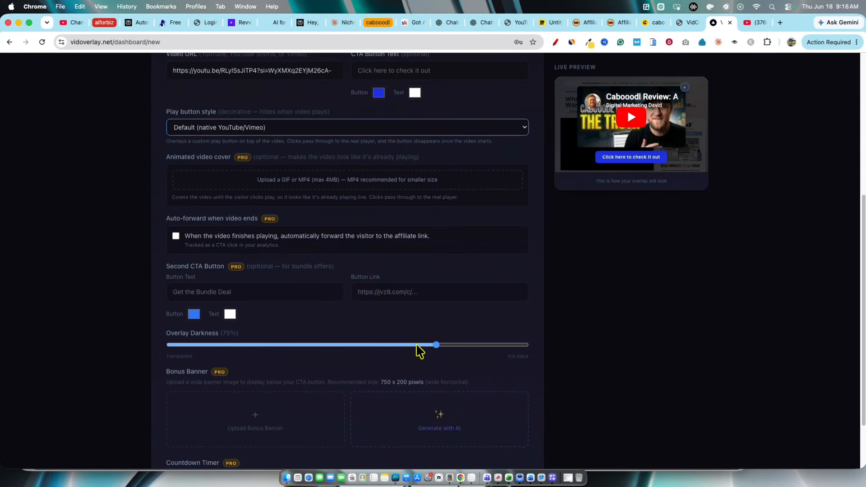
left_click_drag(438, 346, 348, 350)
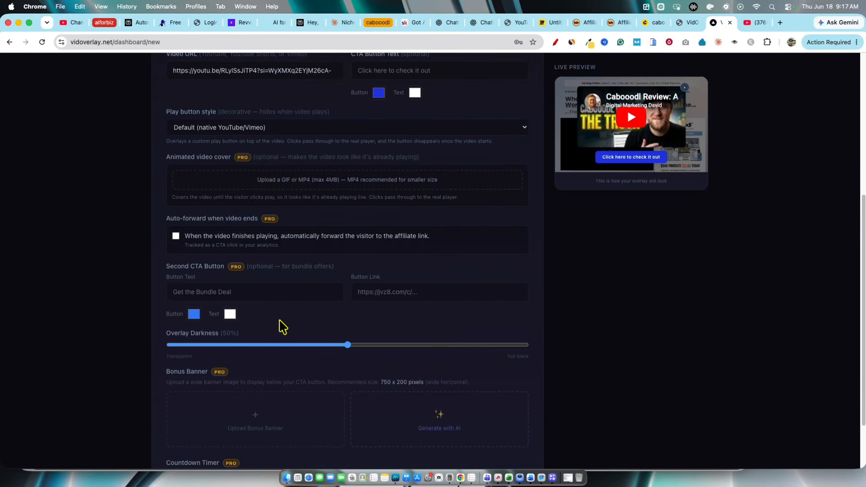
scroll(280, 324, "down", 3)
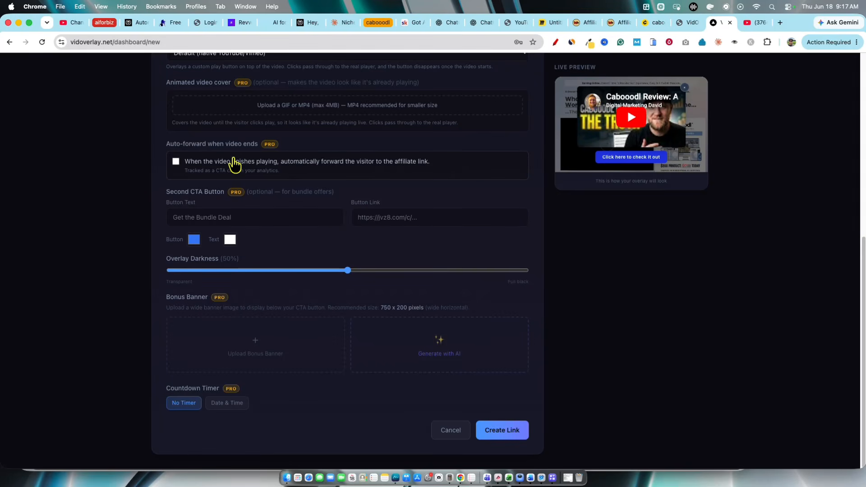
left_click(176, 164)
Set the second CTA button's text to "Get the bundle" and its link to a copy of the form's affiliate link
left_click(203, 219)
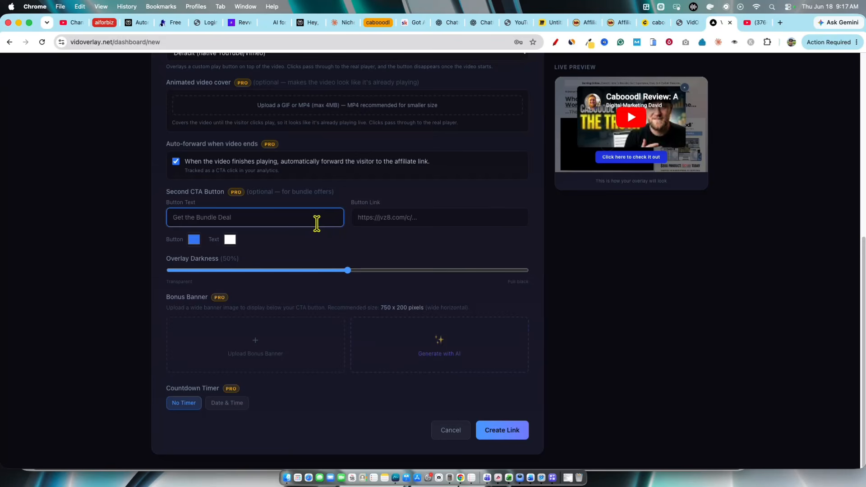
type("Get the bundle")
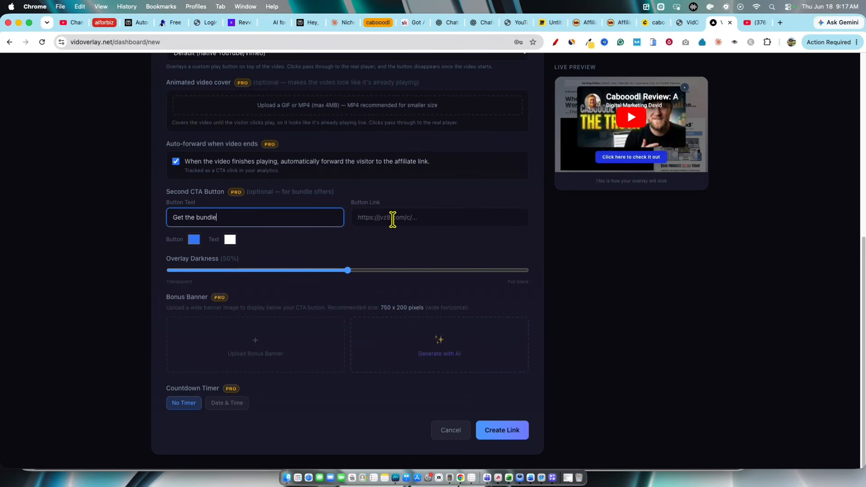
scroll(271, 203, "up", 5)
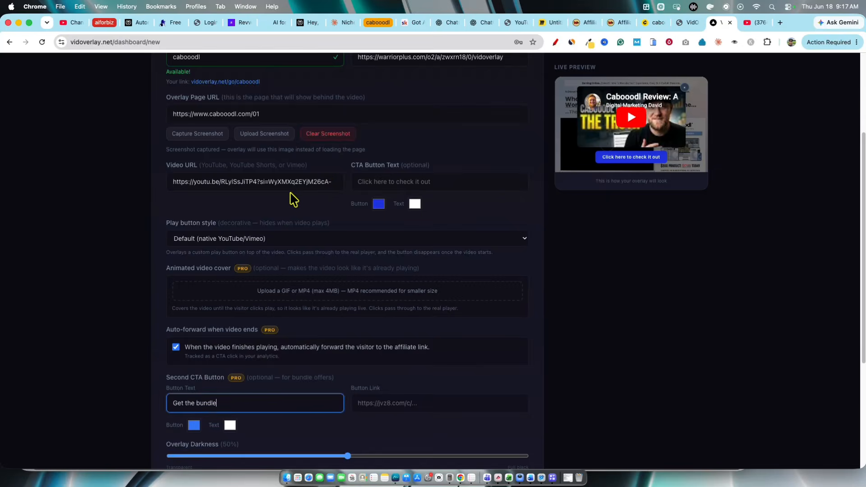
scroll(270, 193, "up", 4)
left_click_drag(508, 195, 388, 207)
scroll(445, 306, "down", 6)
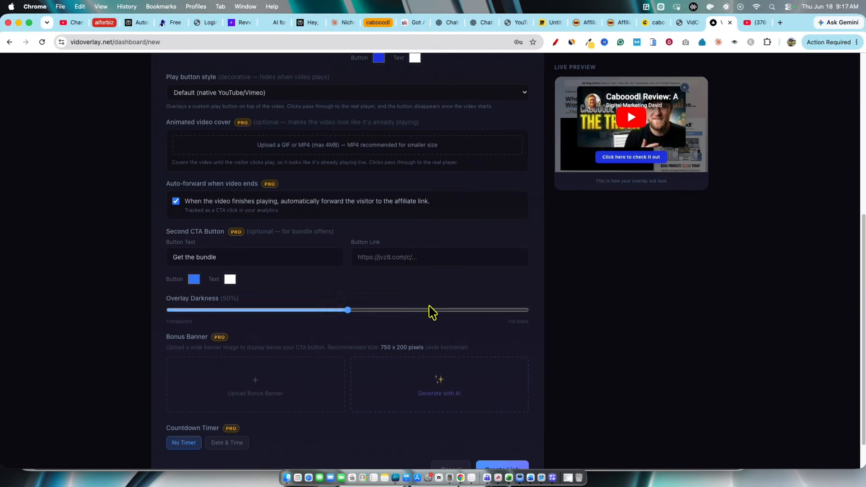
left_click(396, 261)
key("cmd+v")
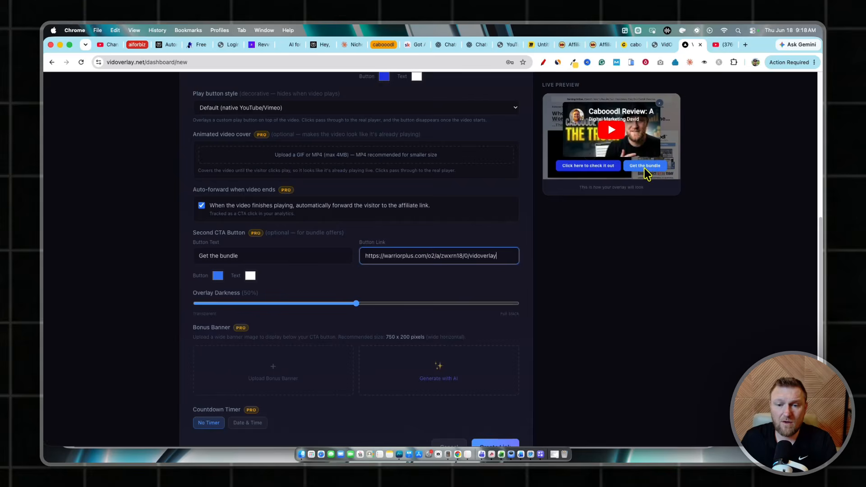
Set the second CTA button's color to green, RGB 23, 182, 12
left_click(218, 276)
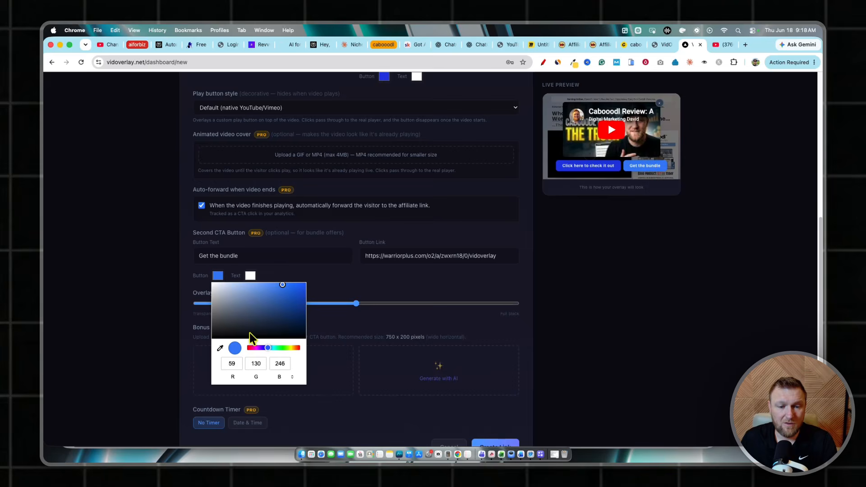
left_click(283, 349)
left_click_drag(305, 287, 300, 301)
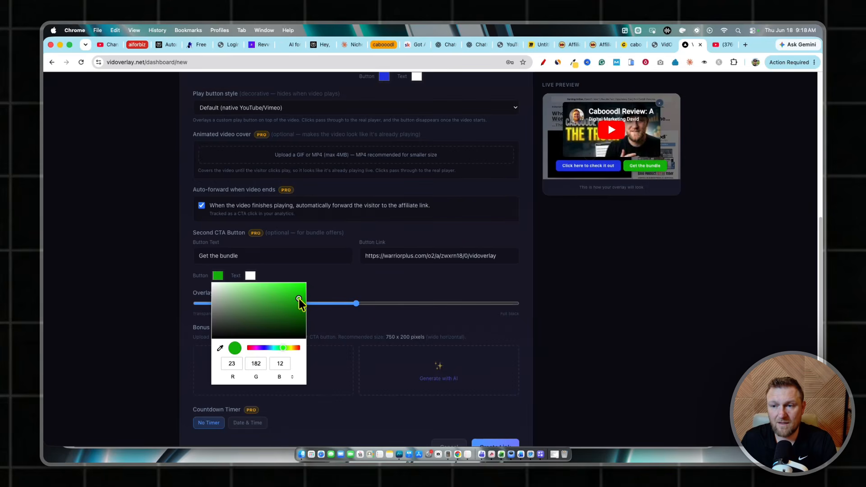
left_click(380, 286)
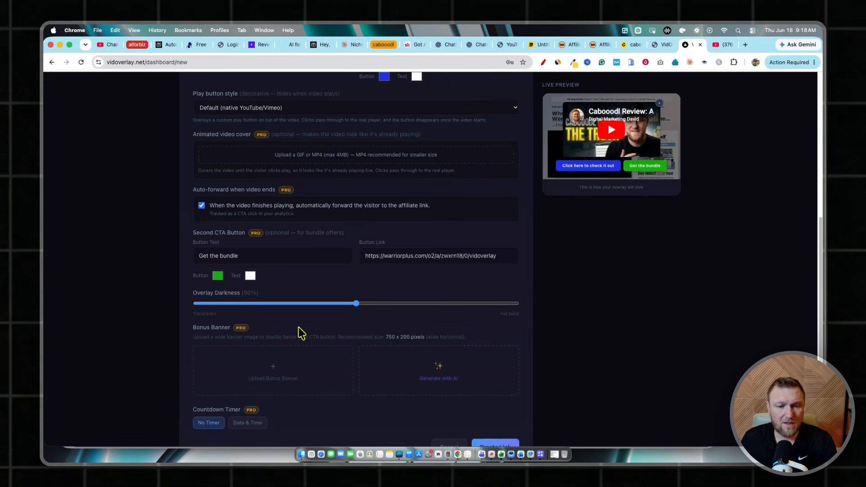
Generate a bonus banner with AI using the default bonus offer prompt and no reference images
scroll(298, 327, "down", 2)
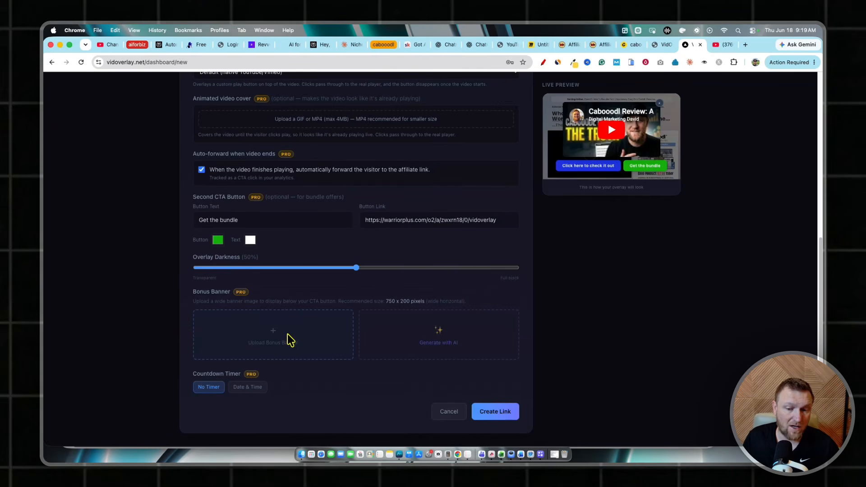
left_click(444, 344)
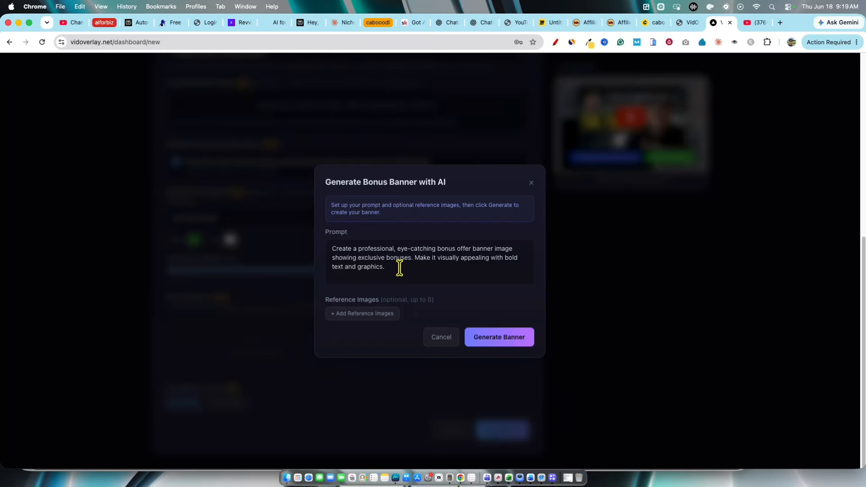
left_click(423, 276)
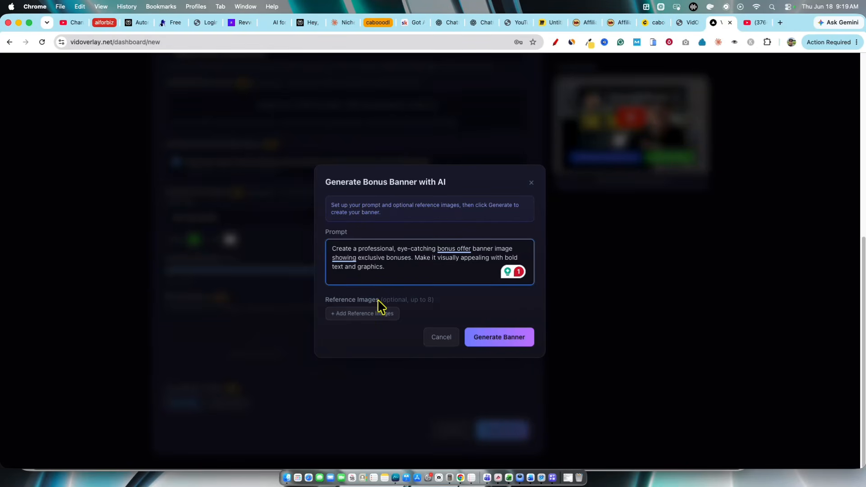
left_click(502, 335)
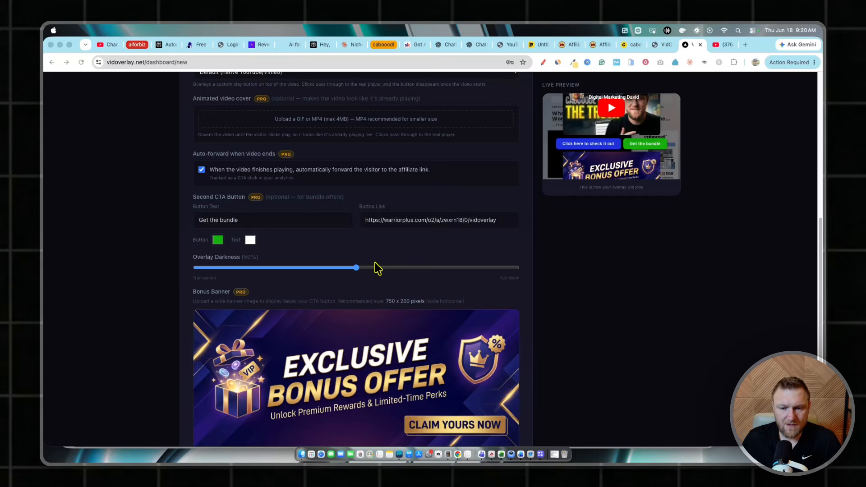
Enable a date and time countdown timer and set its end date to June 20, 2026
scroll(375, 269, "down", 3)
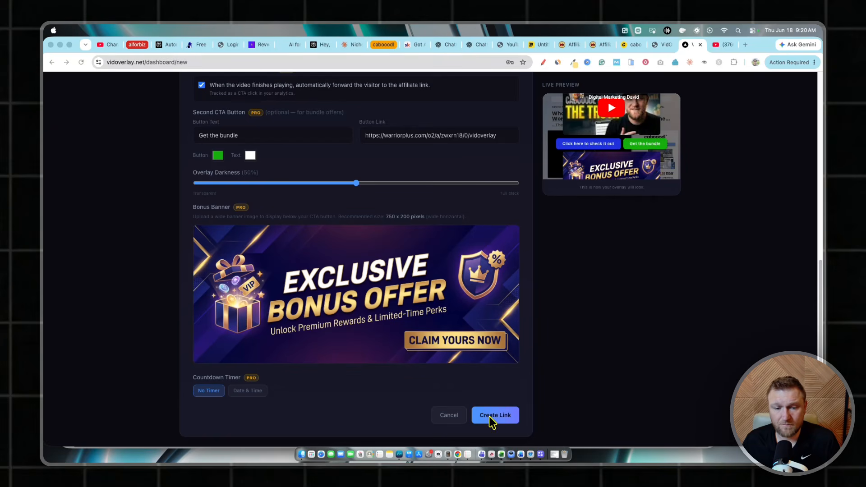
scroll(496, 312, "down", 1)
scroll(641, 199, "up", 2)
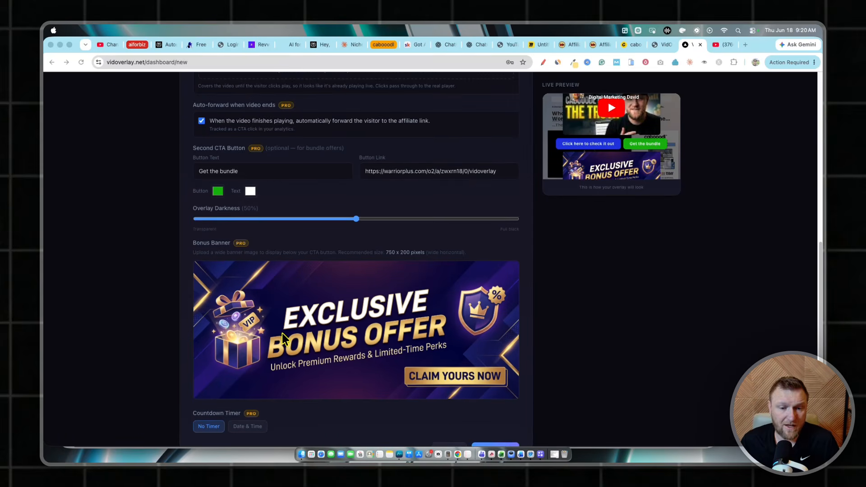
scroll(308, 326, "down", 1)
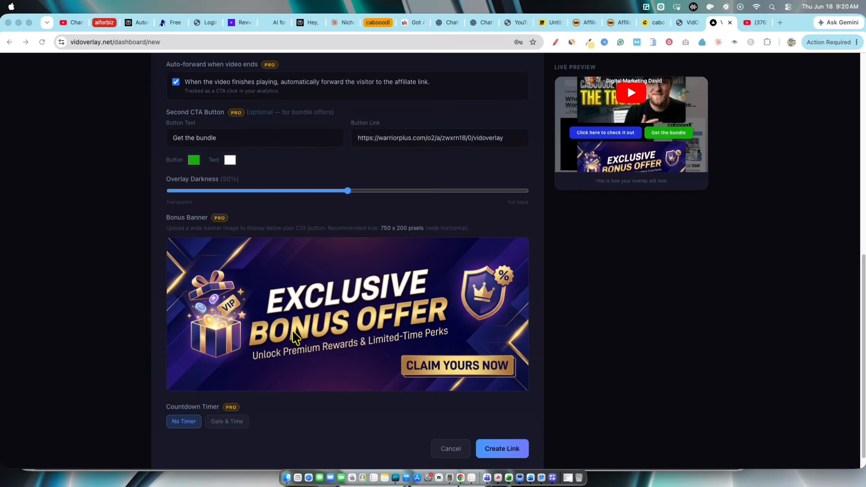
scroll(280, 307, "down", 1)
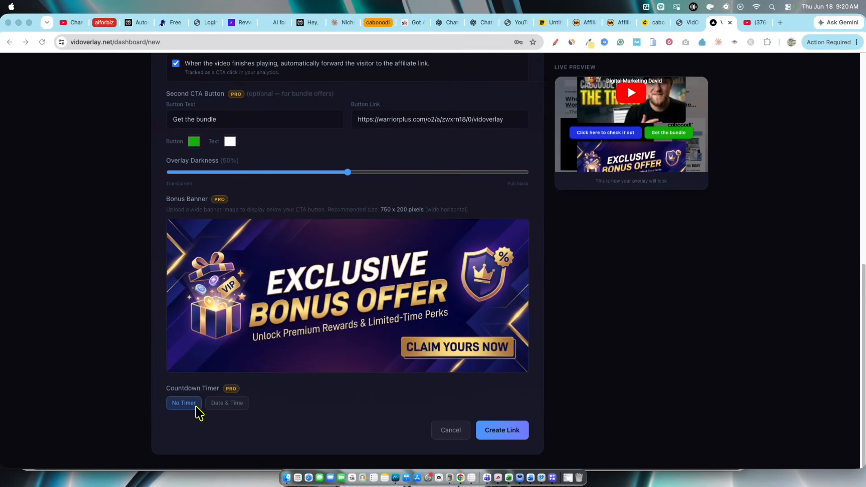
left_click(225, 405)
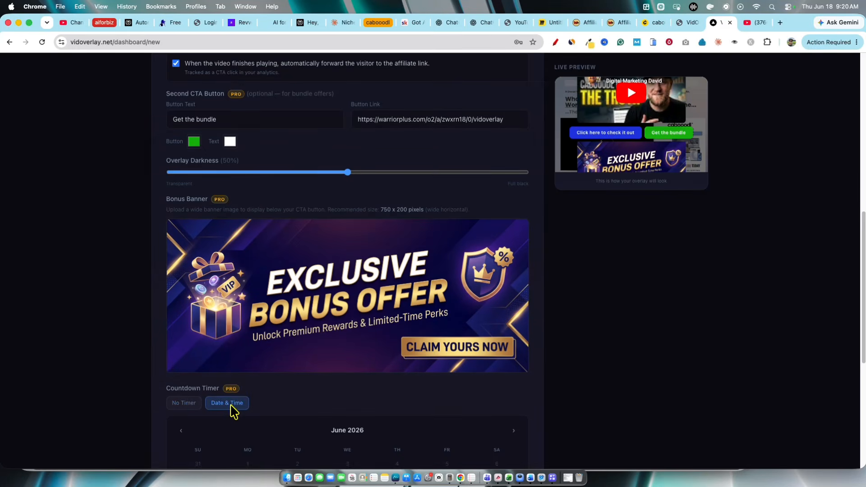
scroll(234, 412, "down", 10)
scroll(234, 306, "up", 1)
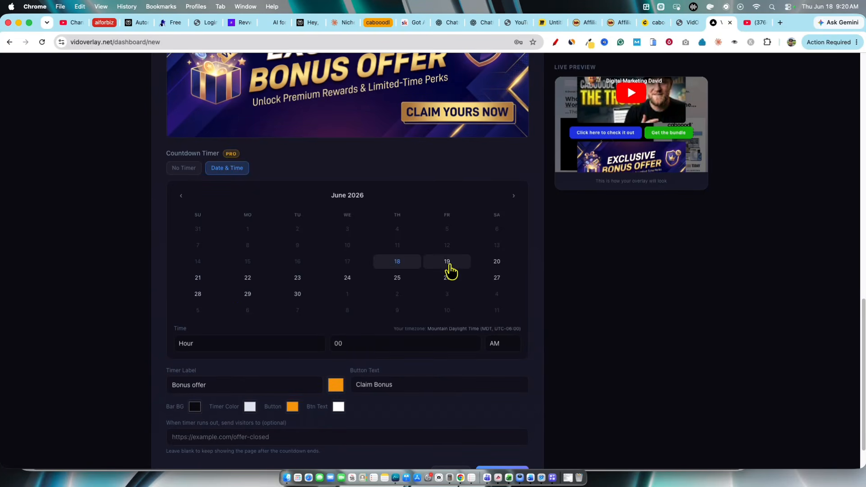
left_click(497, 262)
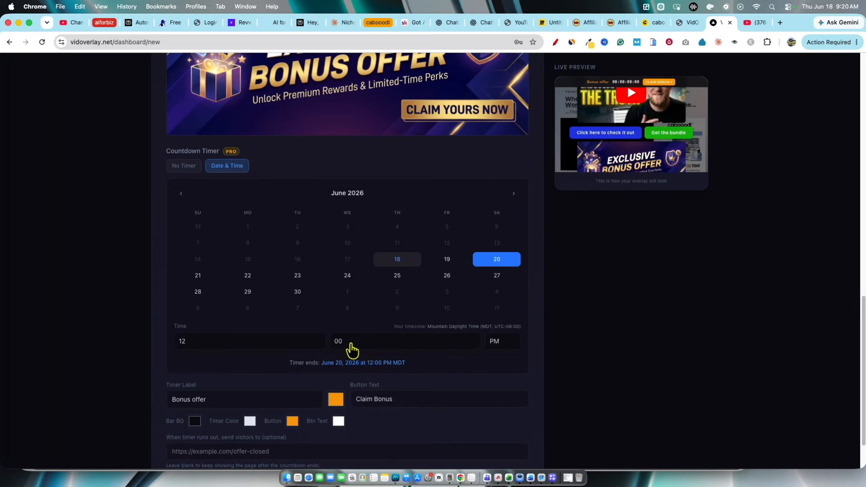
Set the countdown timer's end time to 11:55 PM
left_click(199, 342)
left_click(197, 333)
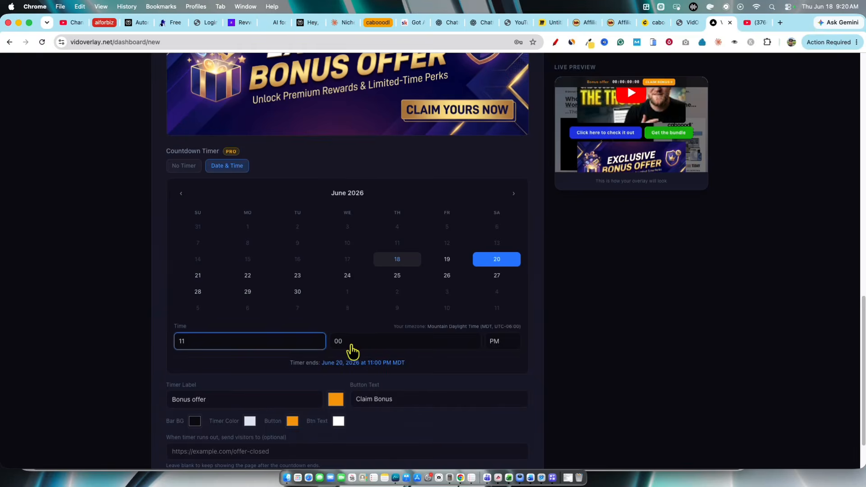
left_click(351, 348)
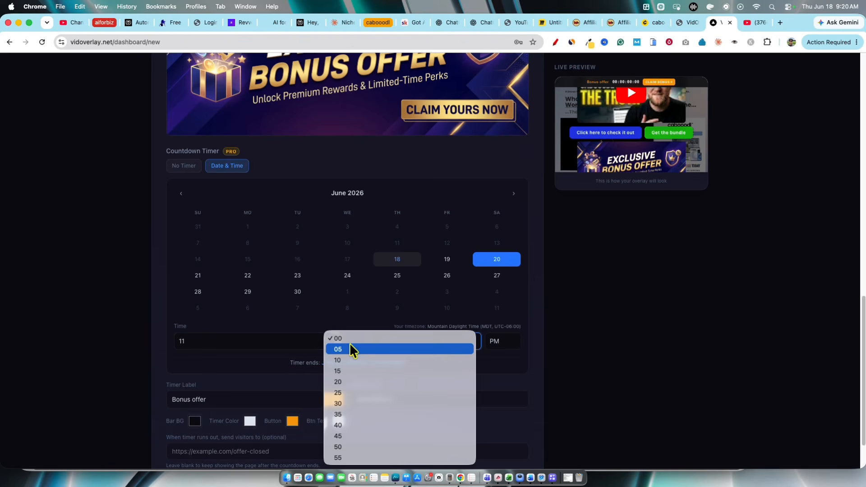
left_click(338, 458)
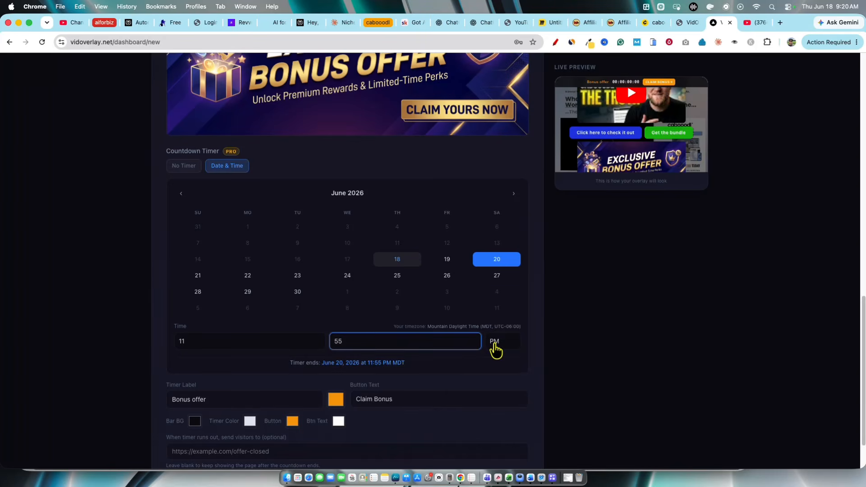
Leave the timer's expiry redirect URL blank and create the cabooodl link
scroll(514, 253, "down", 1)
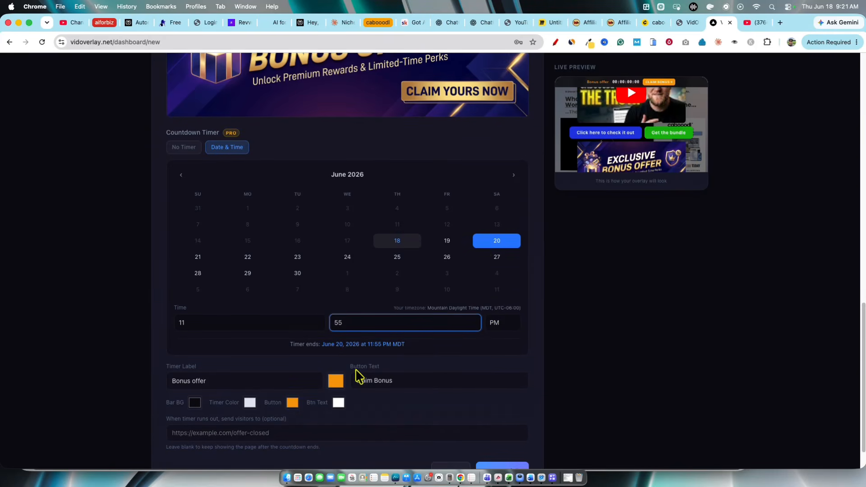
scroll(357, 376, "down", 2)
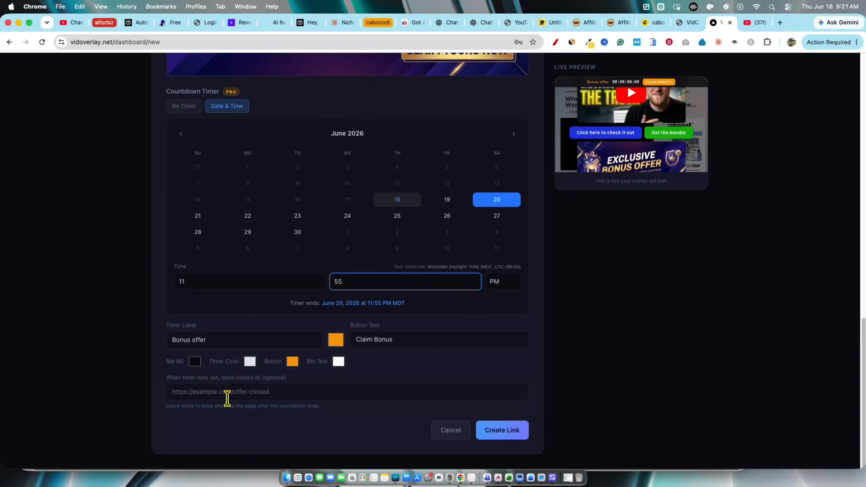
scroll(294, 395, "up", 15)
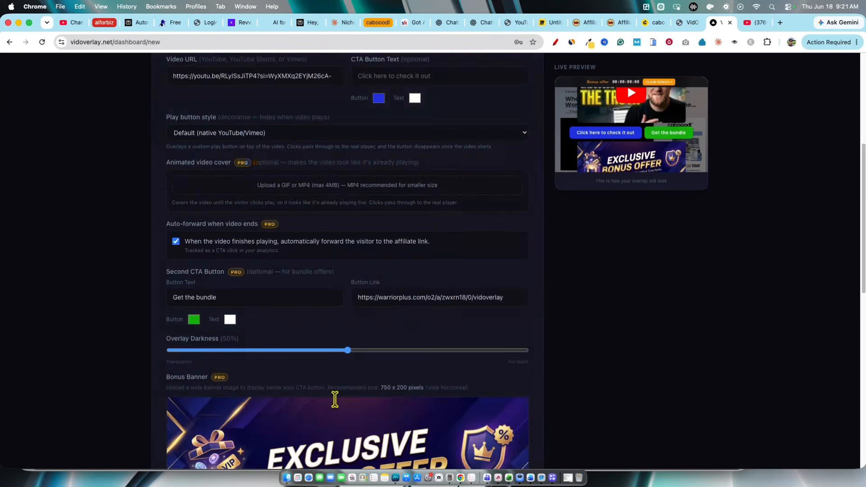
scroll(361, 395, "down", 15)
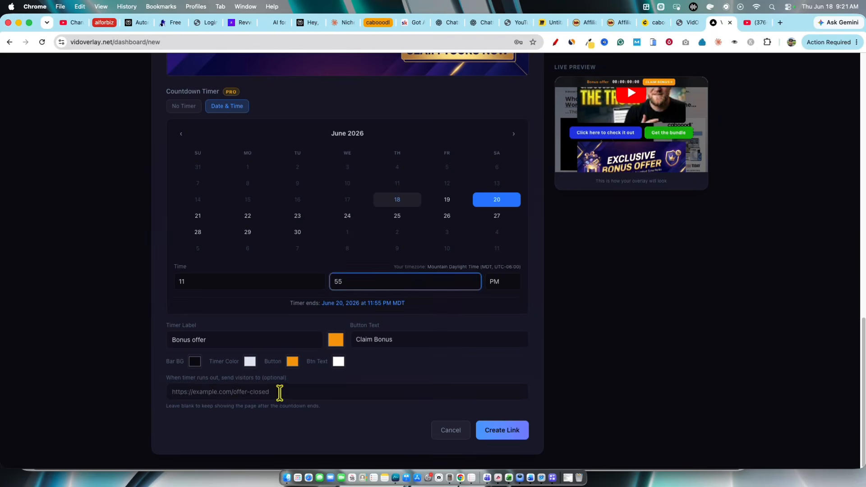
left_click(282, 393)
left_click(335, 413)
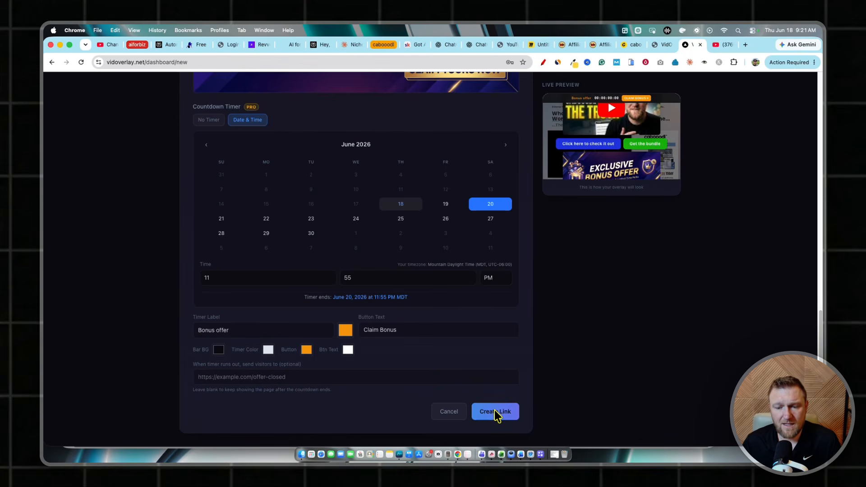
left_click(494, 412)
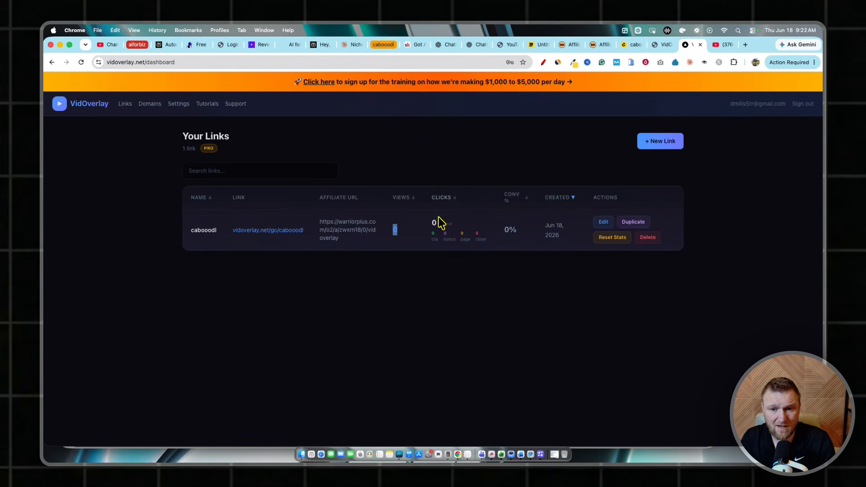
Examine the click breakdown and conversion rate of the cabooodl link, and open its live overlay page
left_click_drag(480, 233, 442, 251)
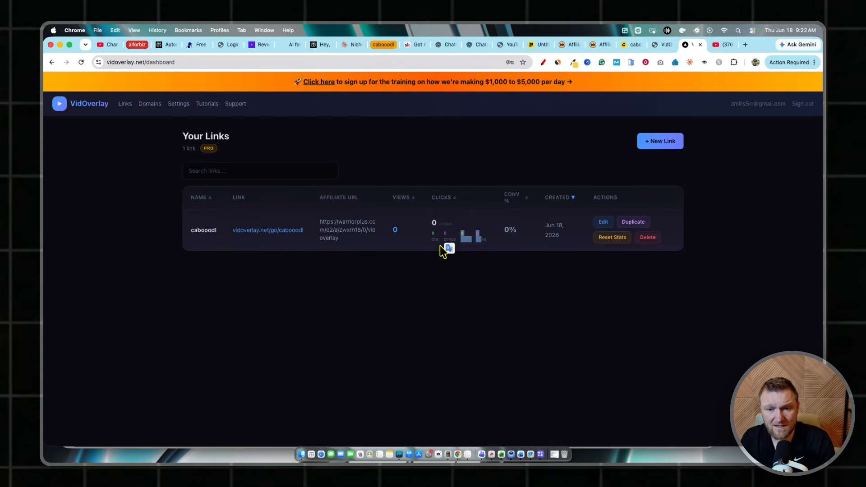
left_click(483, 253)
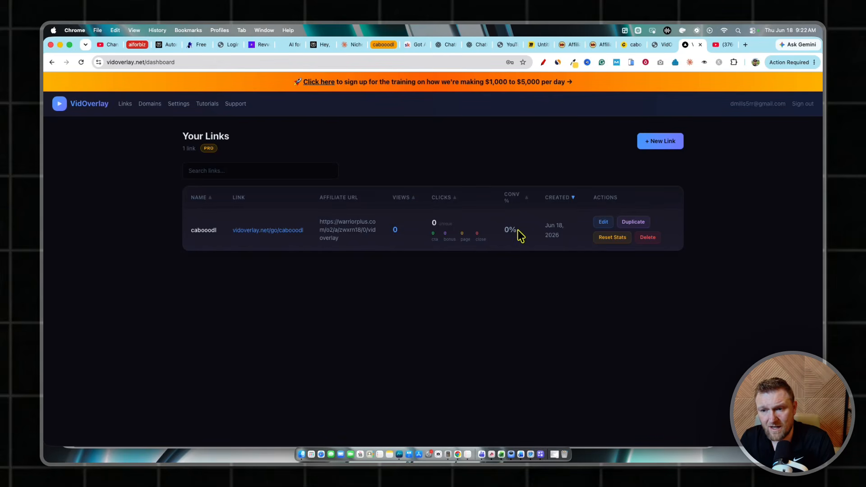
left_click_drag(518, 232, 500, 220)
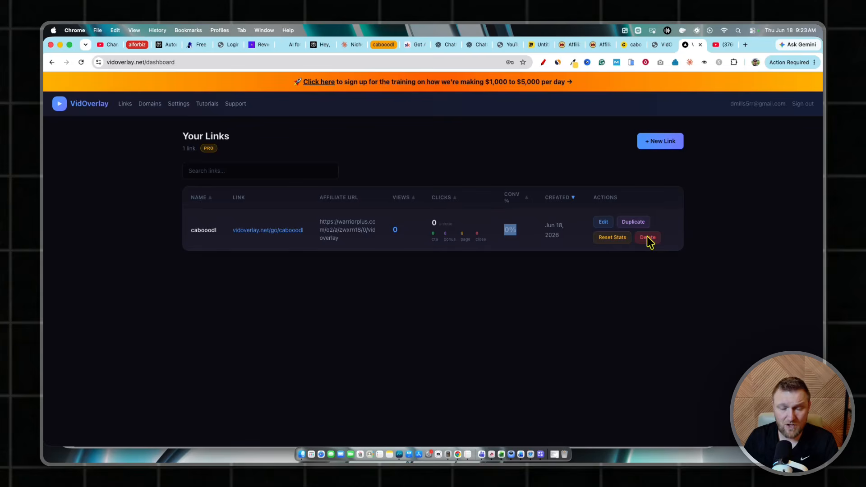
left_click(265, 232)
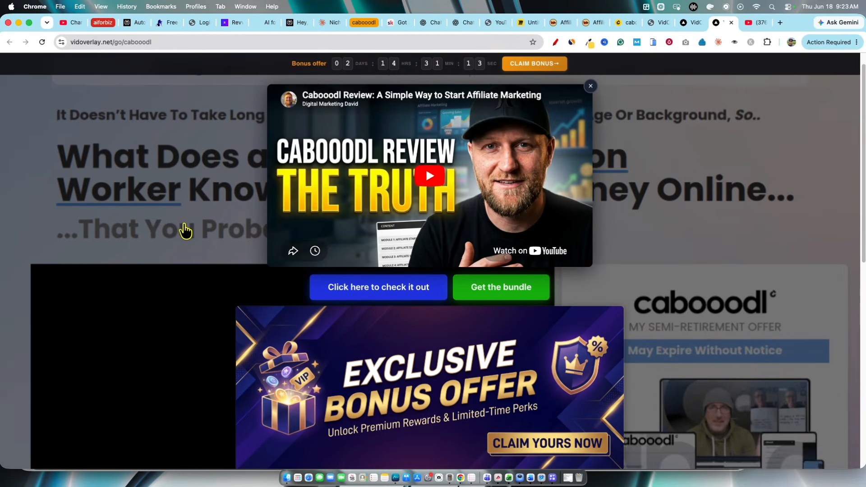
Examine how the review video, call-to-action buttons, bonus banner and countdown bar sit over the cabooodl sales page
scroll(135, 162, "down", 5)
scroll(154, 166, "down", 7)
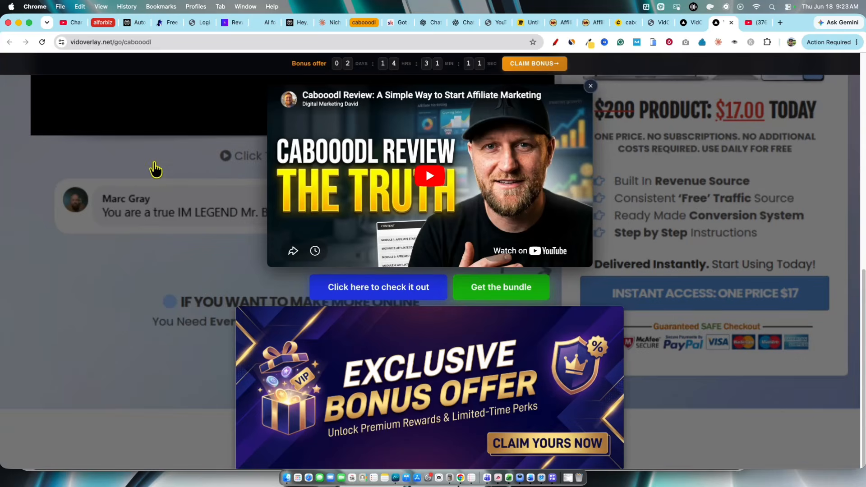
scroll(145, 255, "up", 11)
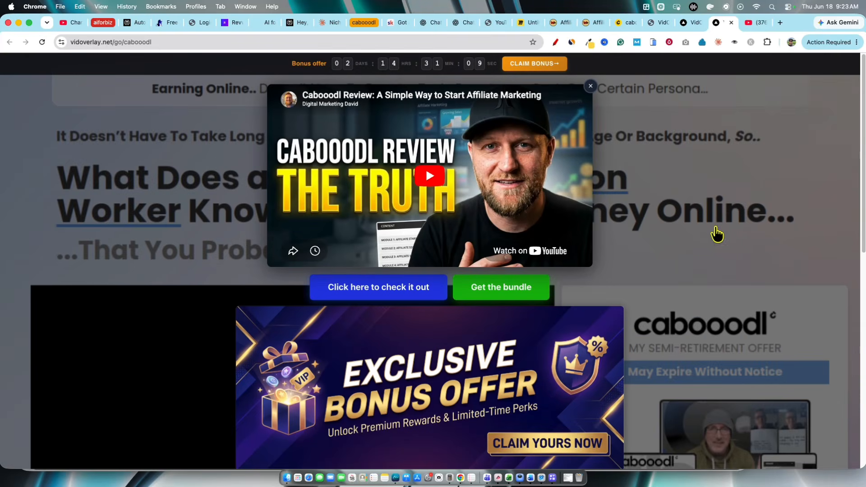
scroll(96, 193, "down", 10)
scroll(133, 198, "up", 10)
Play and pause the overlay's review video, and view it in full screen before returning to the overlay page
left_click(430, 176)
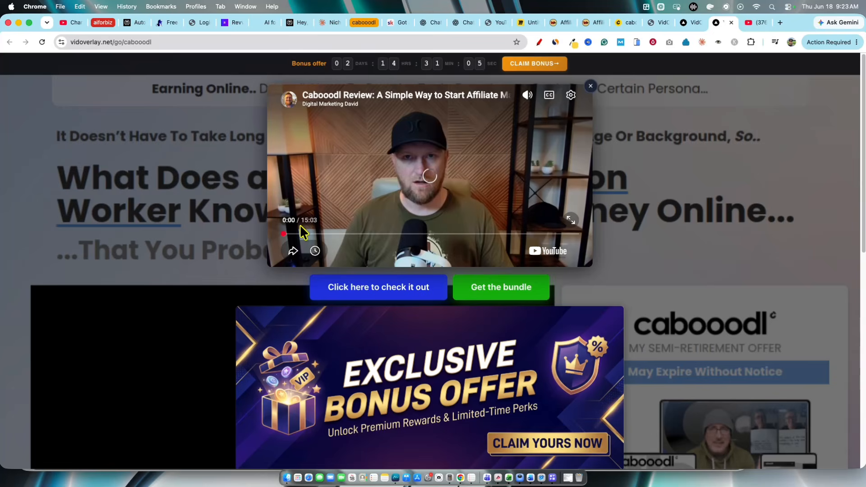
left_click(430, 176)
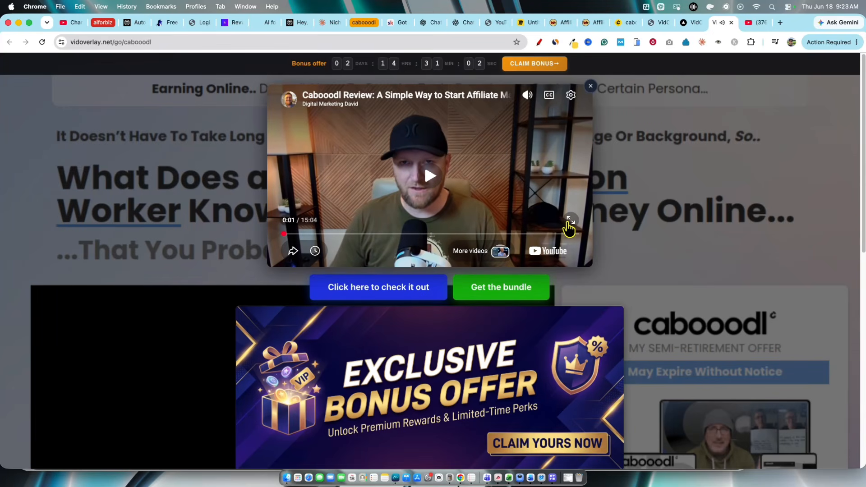
left_click(569, 223)
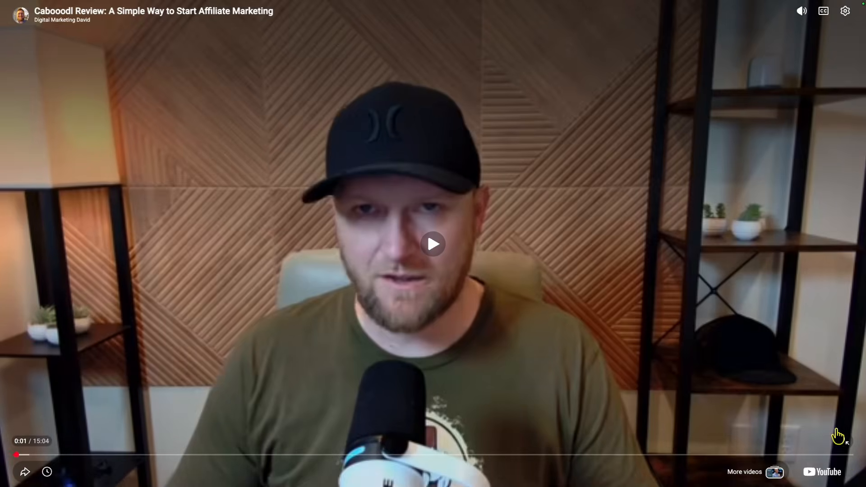
left_click(839, 437)
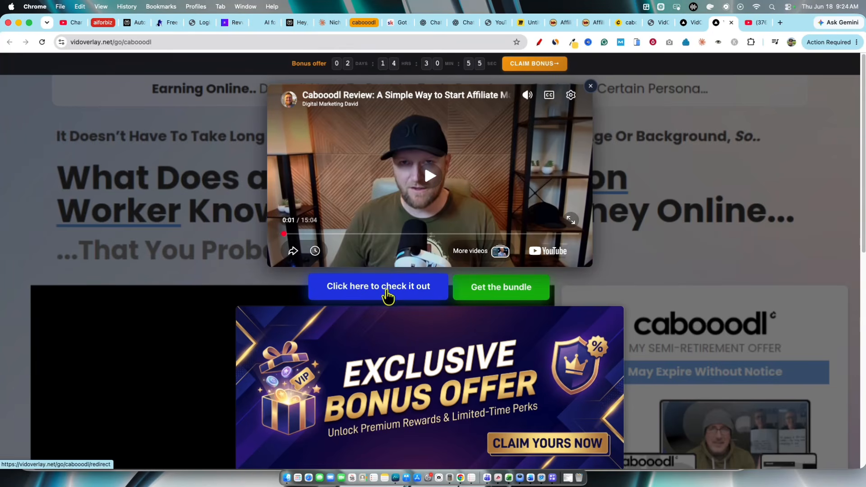
Follow the overlay's "Click here to check it out" call to action to the cabooodl sales page and dismiss the discount popup
scroll(387, 296, "down", 10)
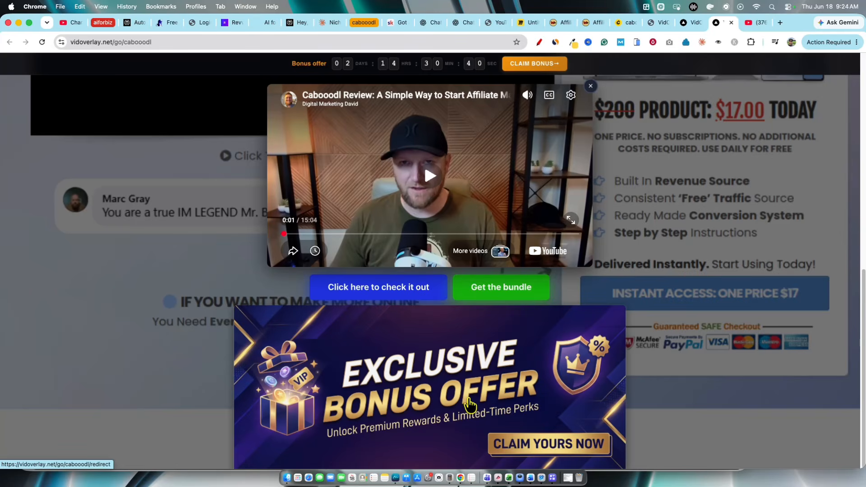
scroll(469, 403, "up", 10)
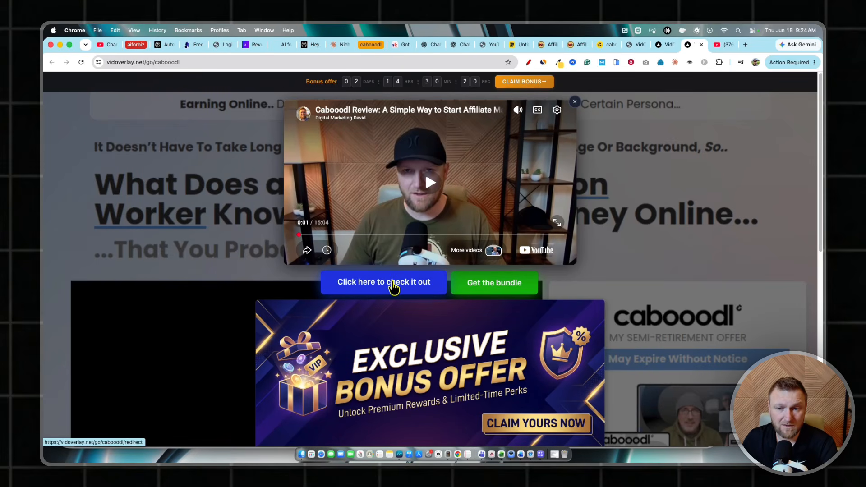
left_click(394, 287)
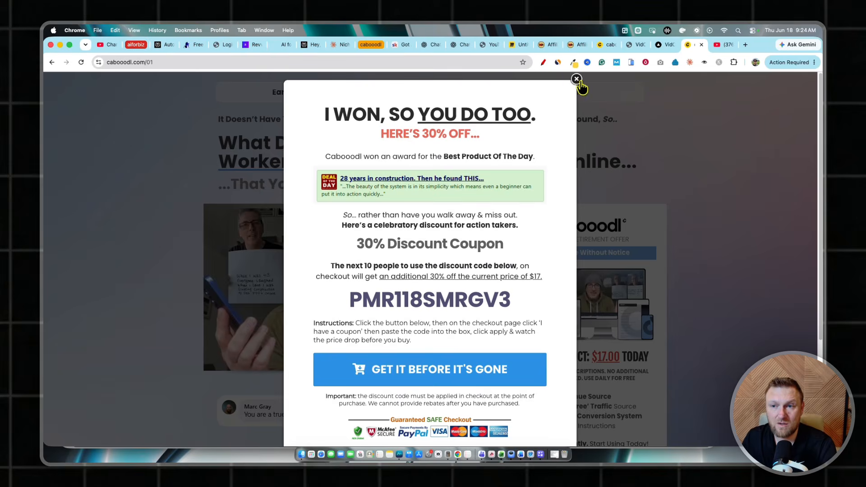
left_click(576, 79)
Look through the cabooodl sales page, highlighting its content from the opening headline through the product offer
scroll(559, 167, "down", 15)
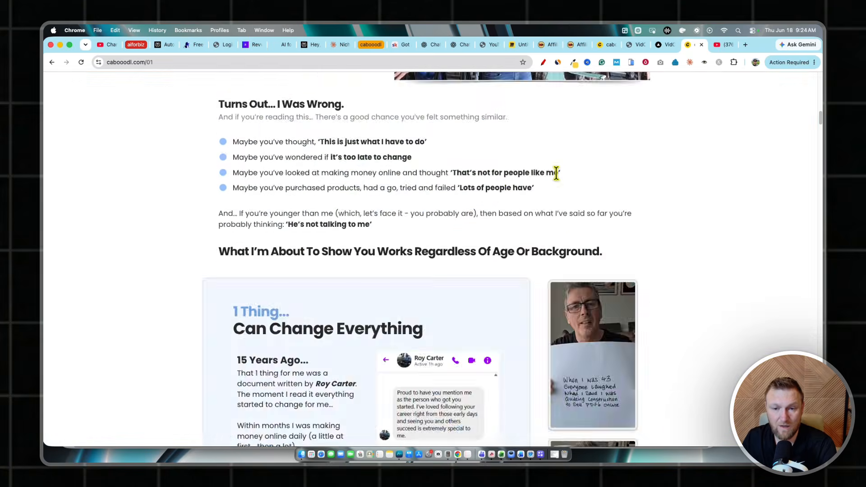
scroll(556, 174, "up", 15)
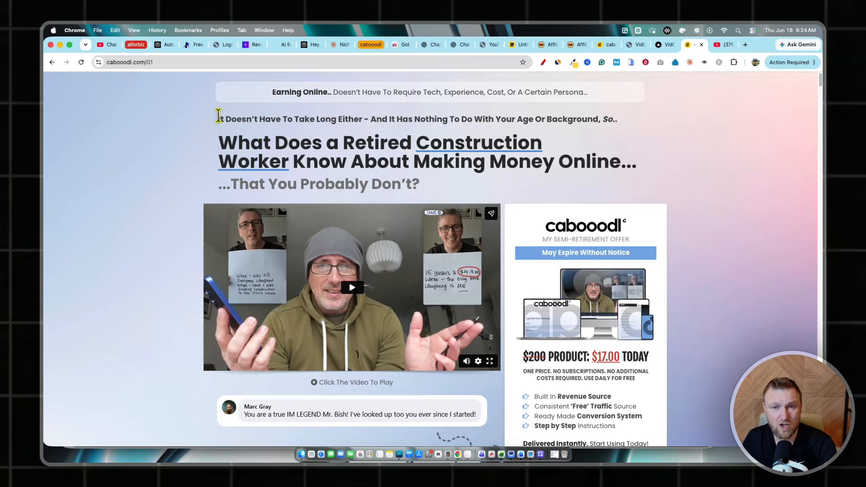
left_click_drag(218, 116, 612, 327)
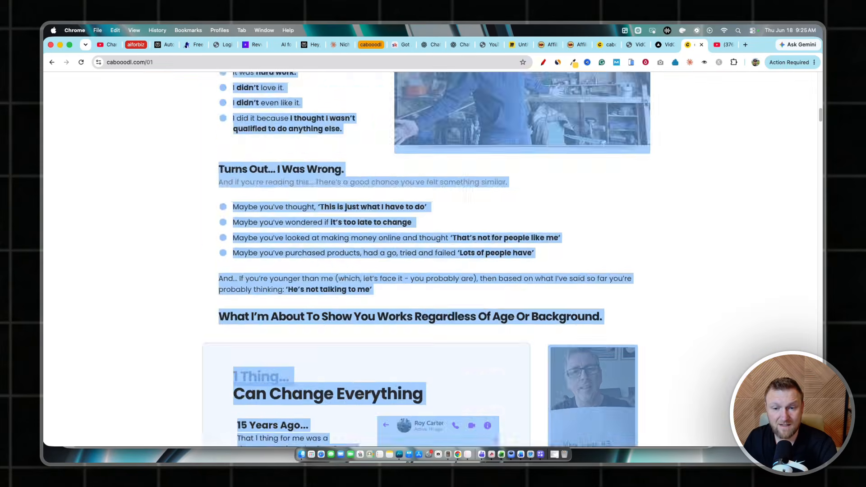
left_click_drag(612, 328, 399, 210)
scroll(399, 209, "up", 20)
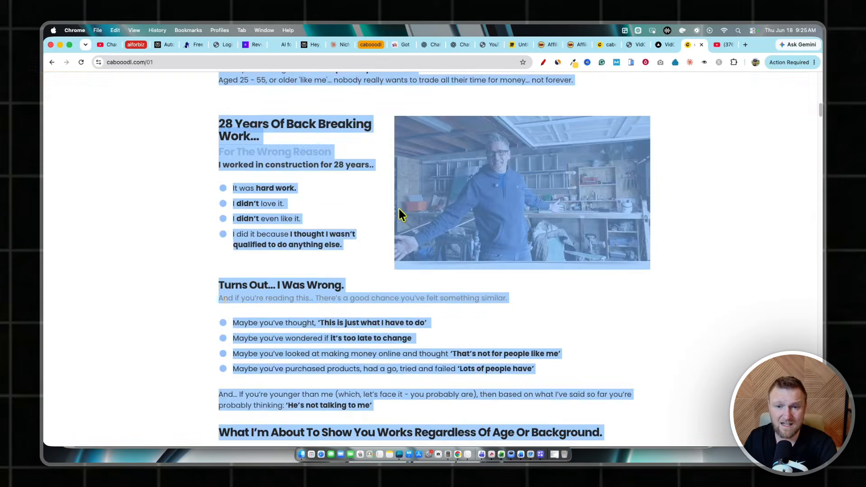
scroll(399, 212, "up", 10)
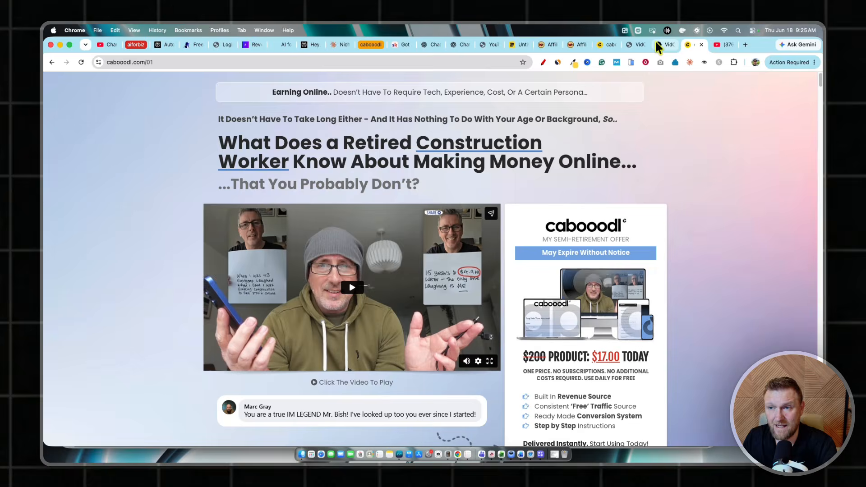
Switch to the WarriorPlus page and open the affiliate sales dashboard
left_click(660, 45)
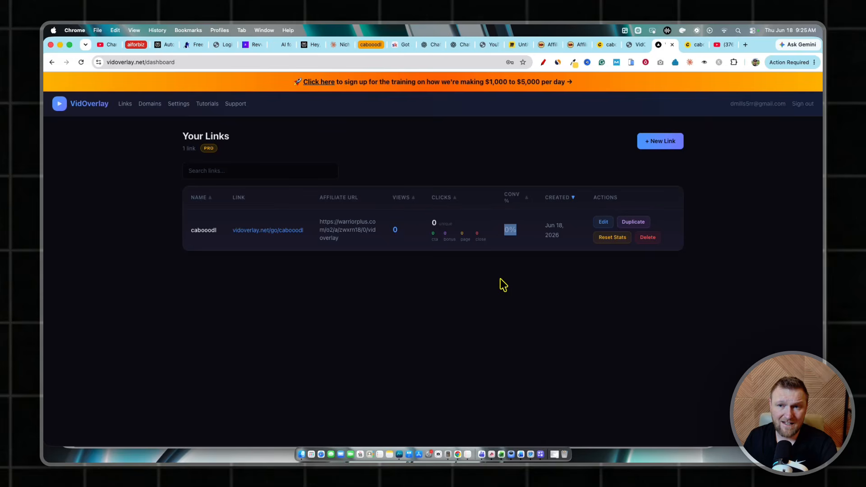
left_click(574, 44)
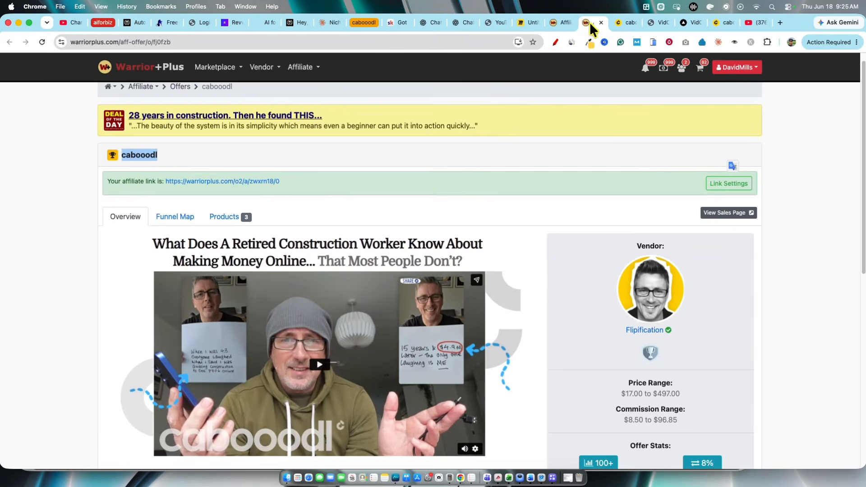
left_click(301, 67)
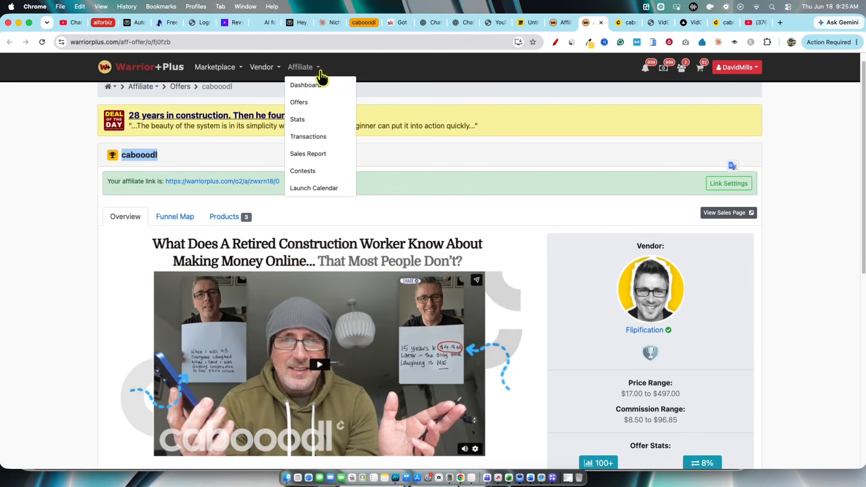
left_click(316, 90)
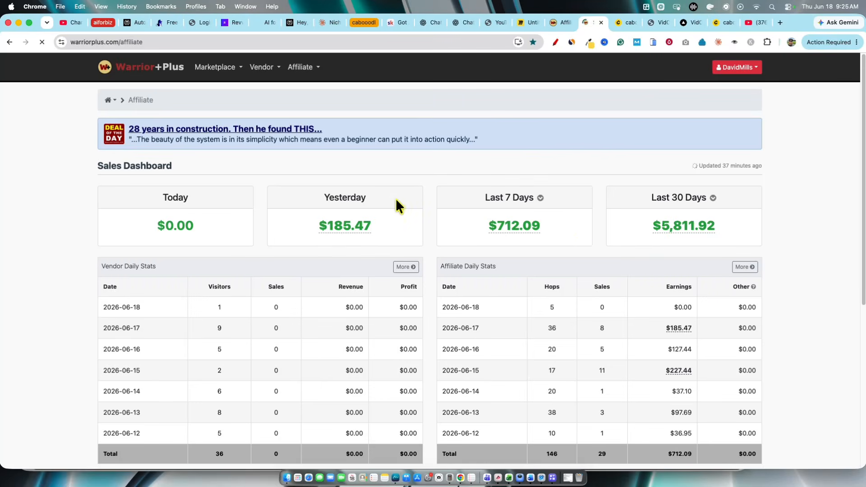
Inspect the affiliate sales total for the last 30 days and open that card's period options
mouse_move(708, 225)
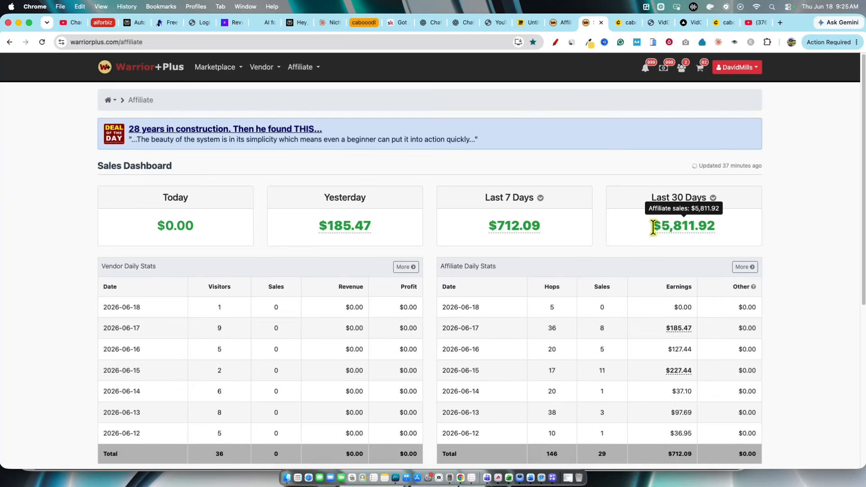
left_click_drag(653, 227, 737, 232)
left_click(715, 199)
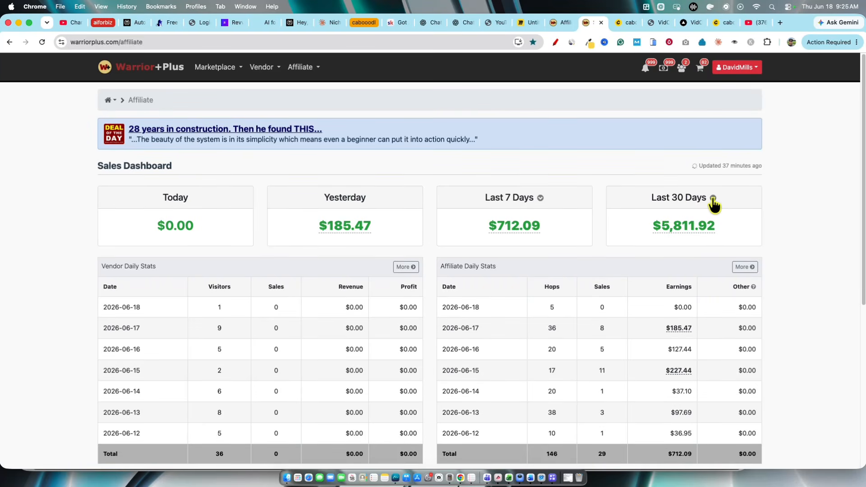